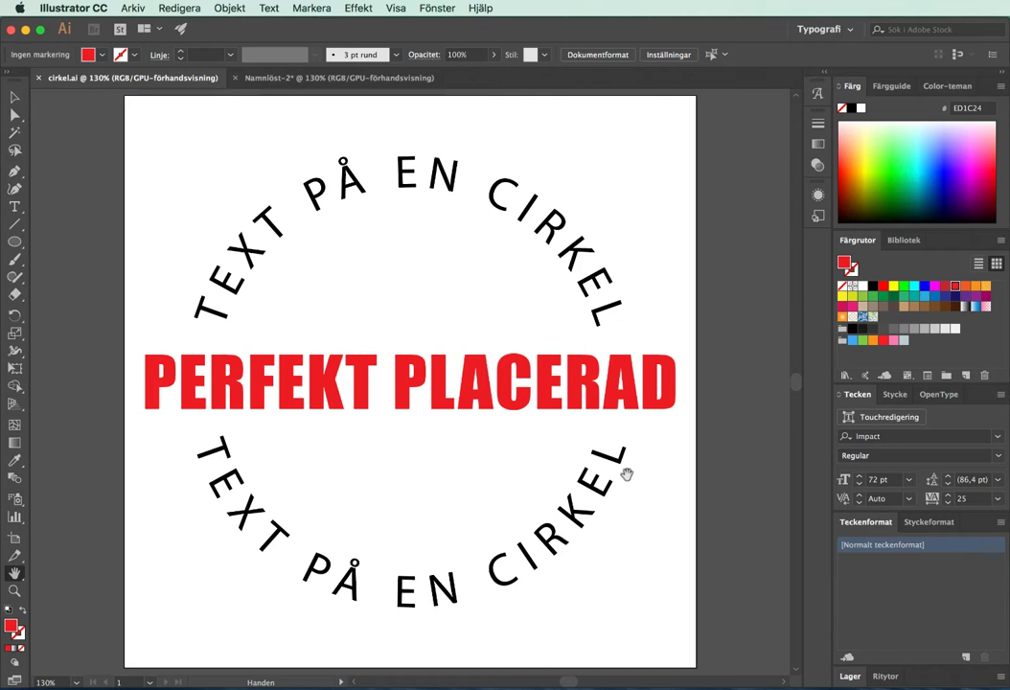
Switch from the finished cirkel.ai example to the empty Namnlöst-2 document.
{"action": "left_click", "coordinate": [266, 79]}
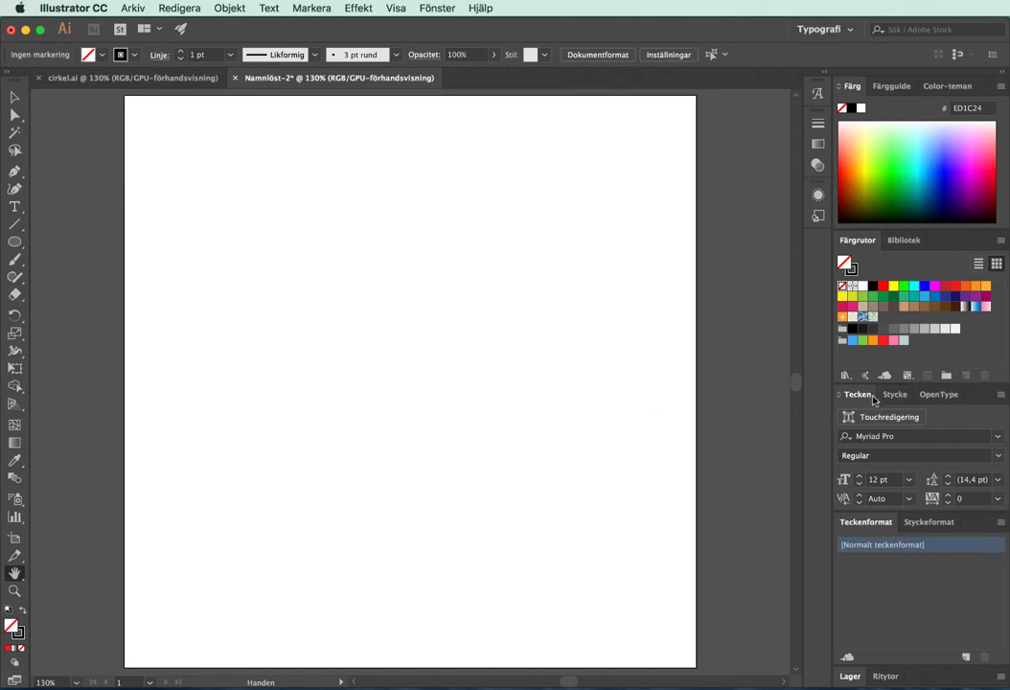
Glance at the Fönster menu without choosing anything, then select the Ellipse tool.
{"action": "left_click", "coordinate": [447, 8]}
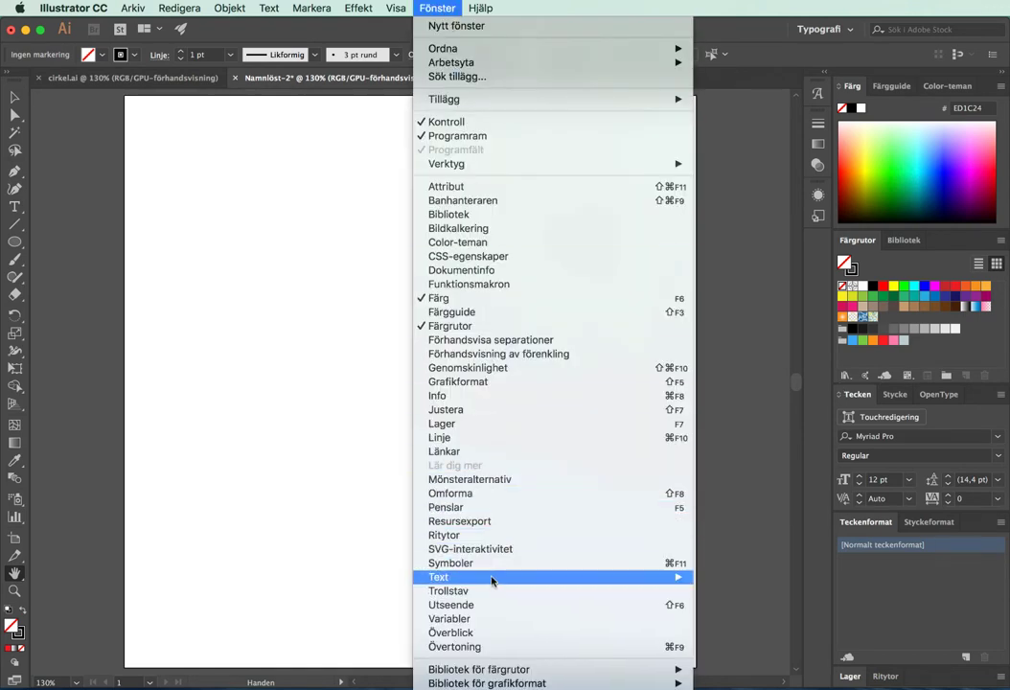
{"action": "mouse_move", "coordinate": [460, 577]}
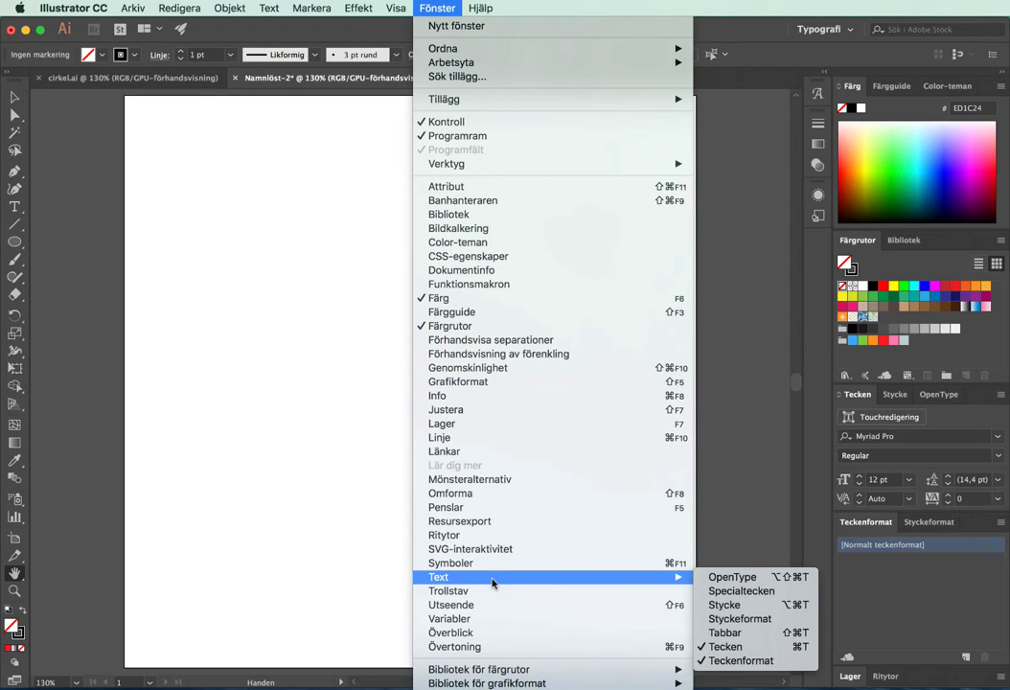
{"action": "left_click", "coordinate": [740, 470]}
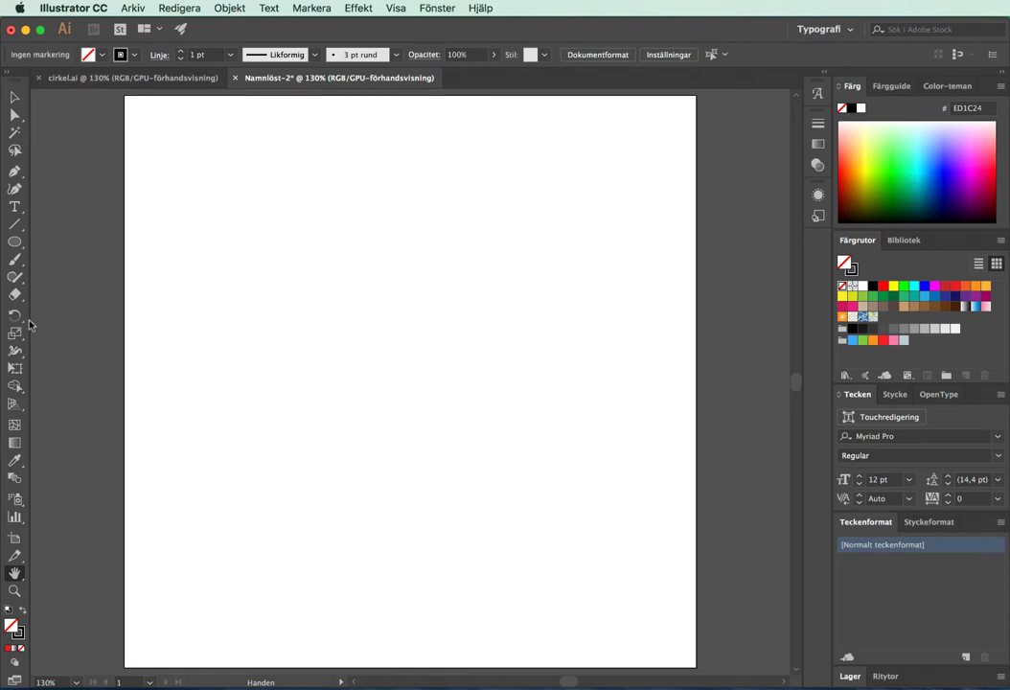
{"action": "left_click", "coordinate": [15, 244]}
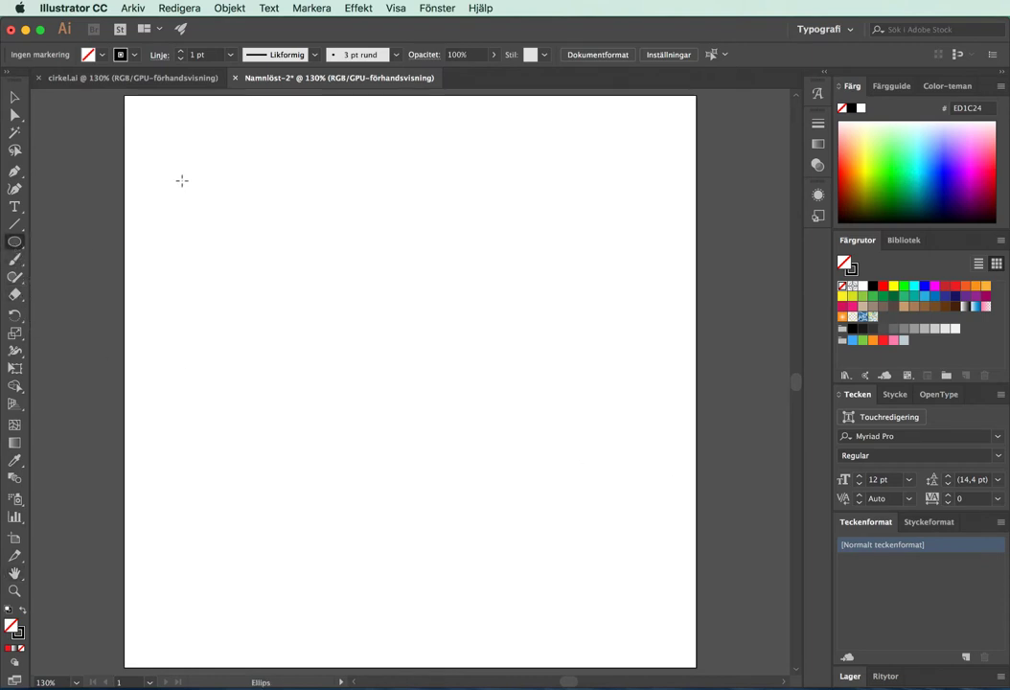
Draw a circle about 450 px wide filling most of the artboard.
{"action": "mouse_move", "coordinate": [182, 180]}
{"action": "left_mouse_down"}
{"action": "mouse_move", "coordinate": [573, 586]}
{"action": "mouse_move", "coordinate": [609, 611]}
{"action": "left_mouse_up"}
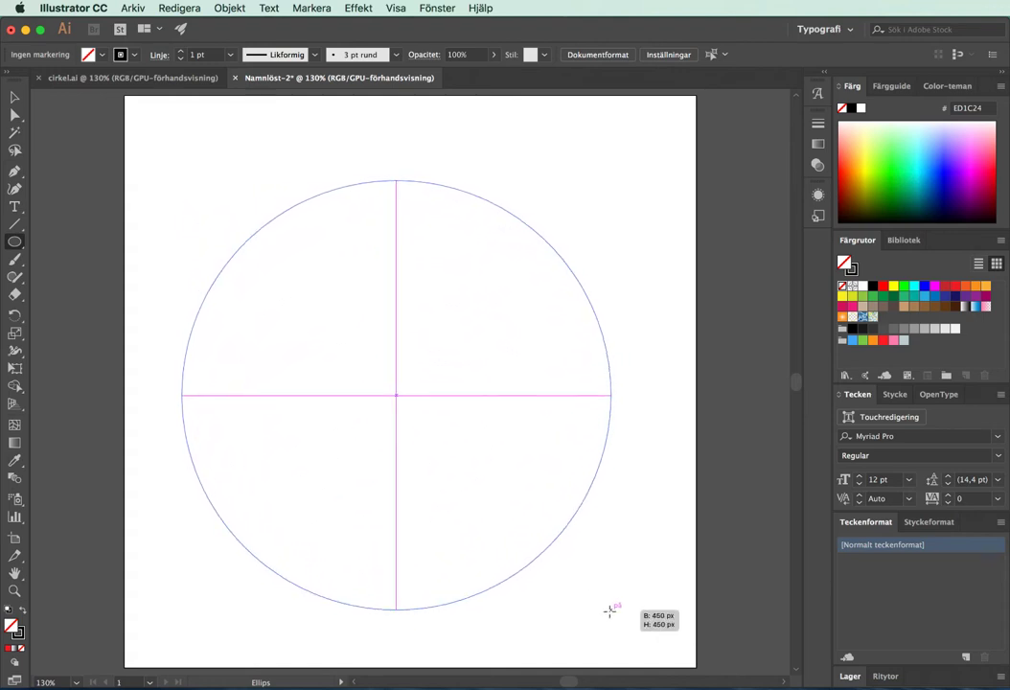
{"action": "left_click_drag", "start_coordinate": [610, 610], "coordinate": [619, 621]}
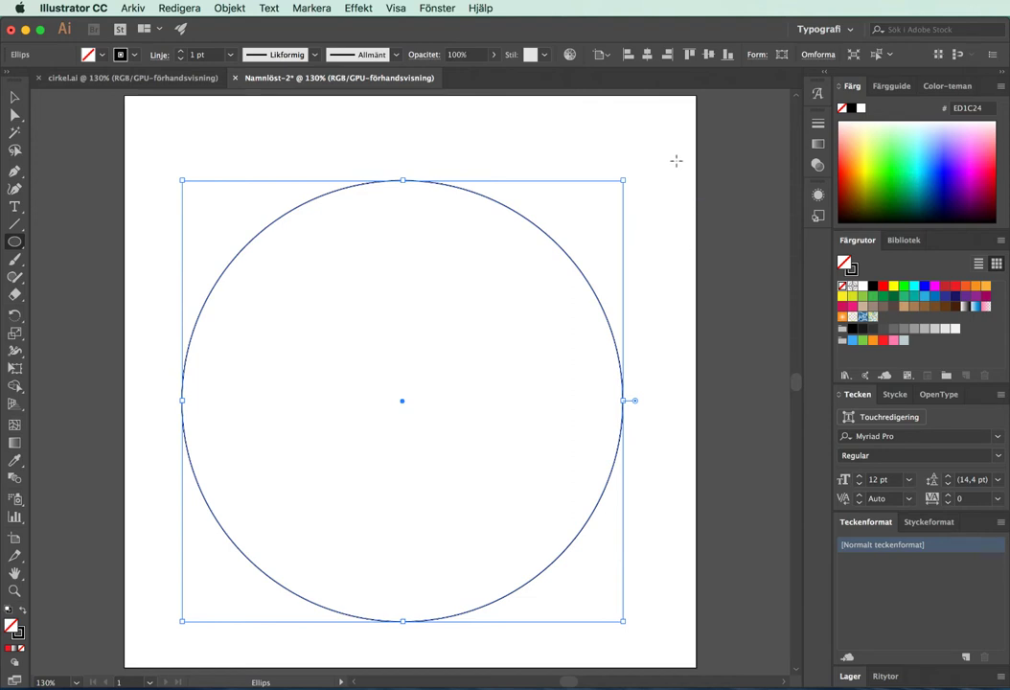
Align the circle to the artboard's horizontal and vertical centre, keeping Justera mot rityta.
{"action": "left_click", "coordinate": [609, 54]}
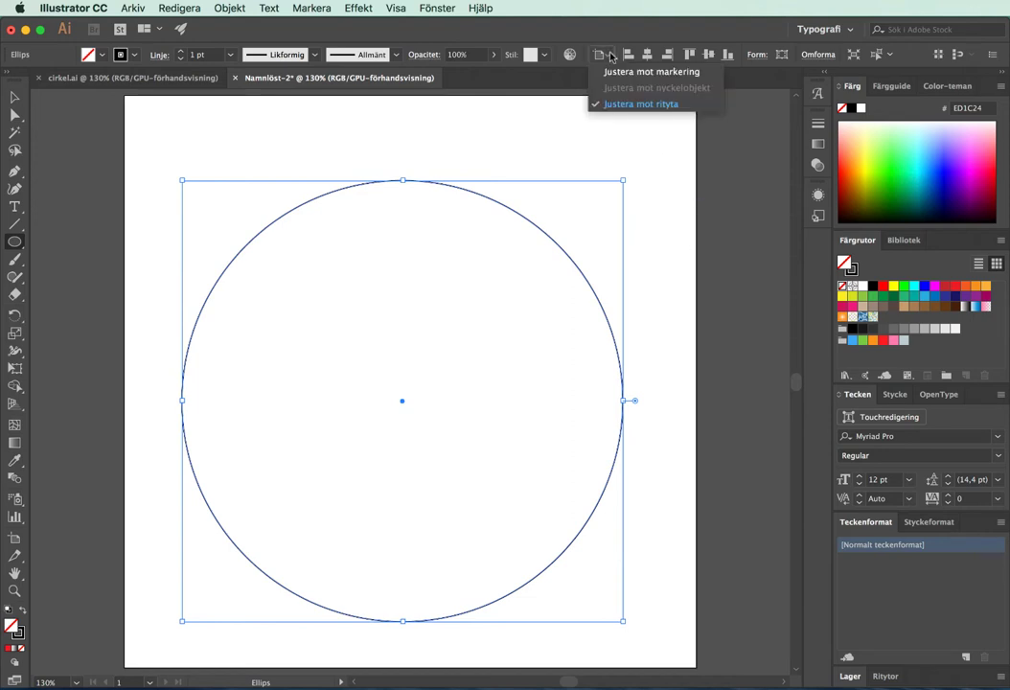
{"action": "left_click", "coordinate": [637, 103]}
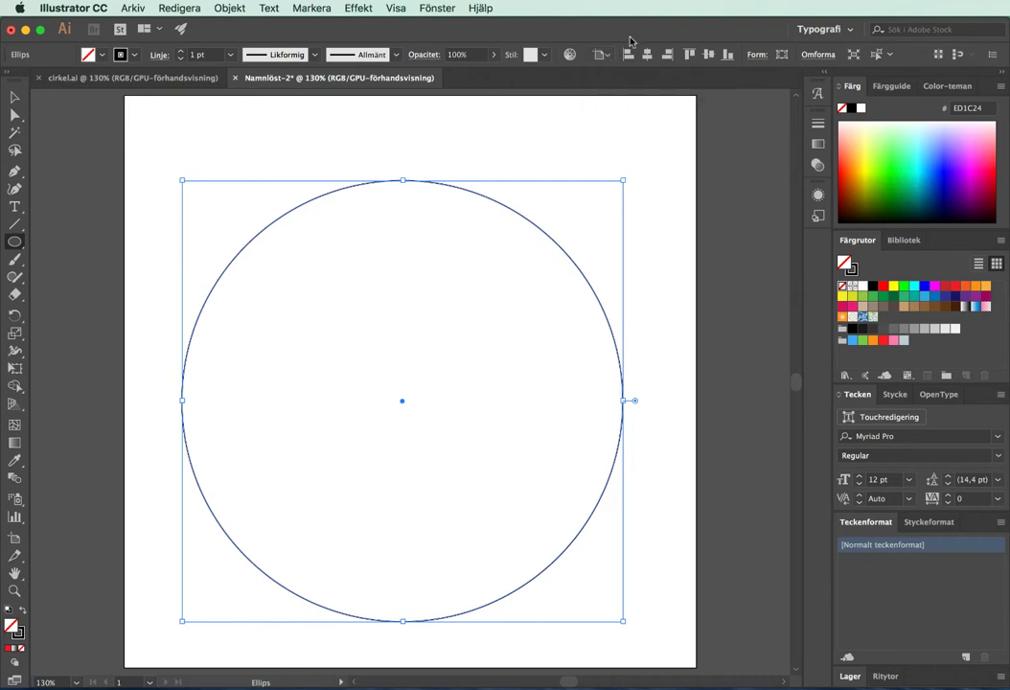
{"action": "left_click", "coordinate": [648, 55]}
{"action": "left_click", "coordinate": [708, 55]}
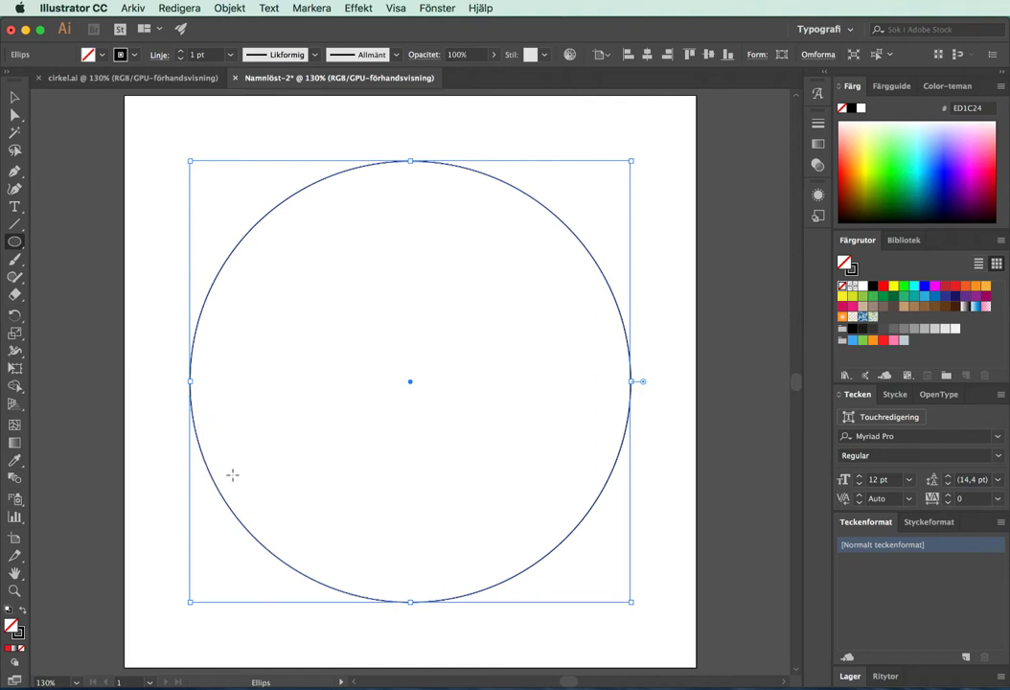
Cut the circle with the Scissors tool at its left and right anchor points.
{"action": "left_click", "coordinate": [19, 302]}
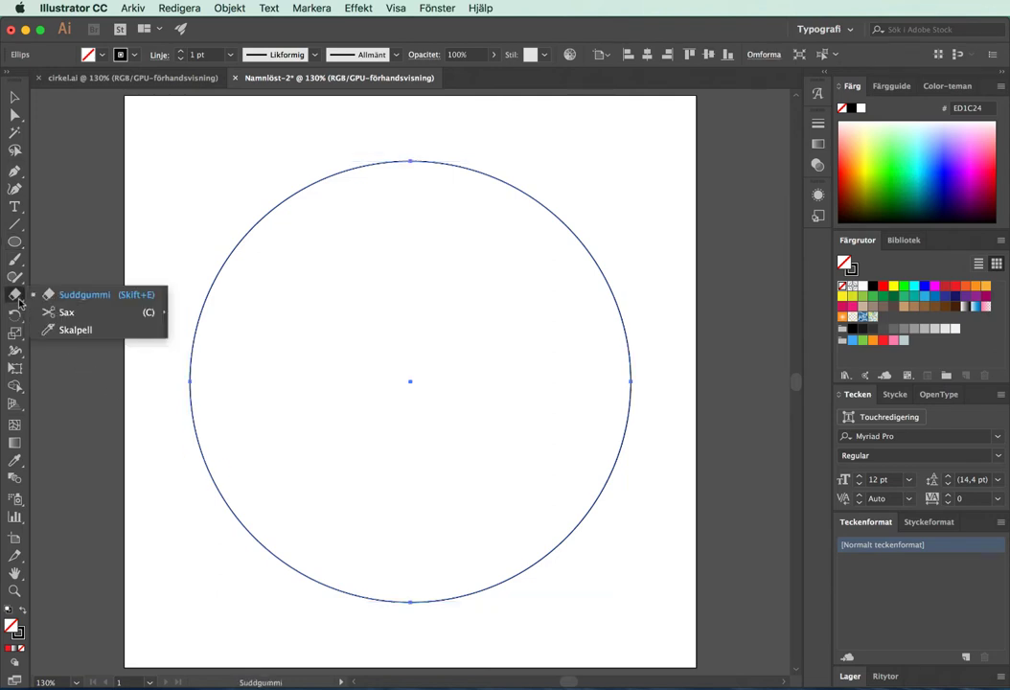
{"action": "left_click", "coordinate": [66, 314]}
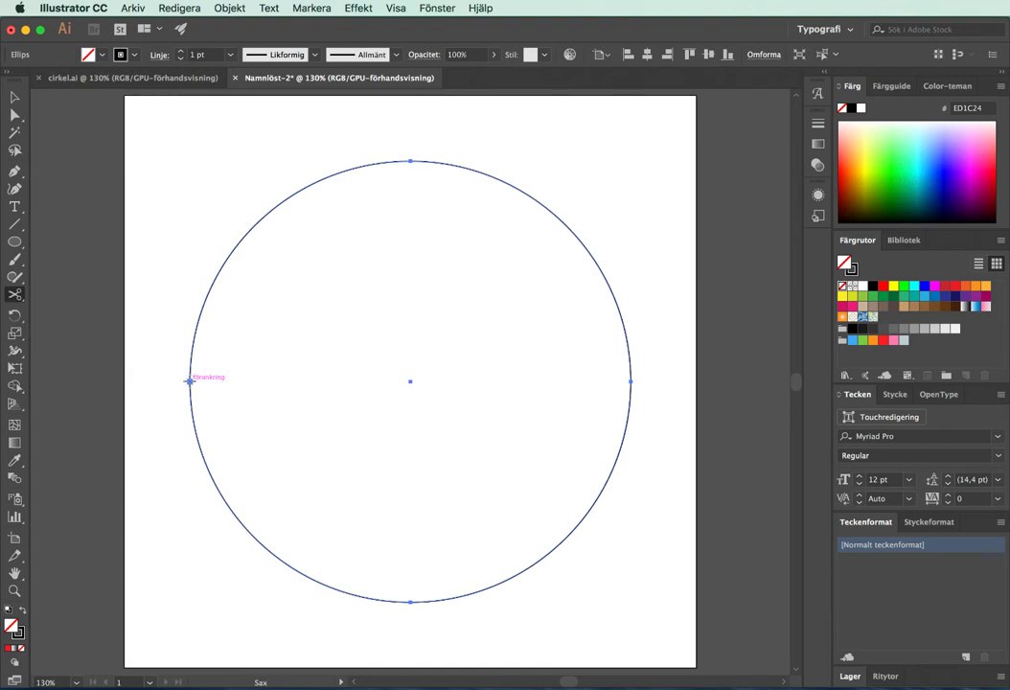
{"action": "left_click", "coordinate": [189, 381]}
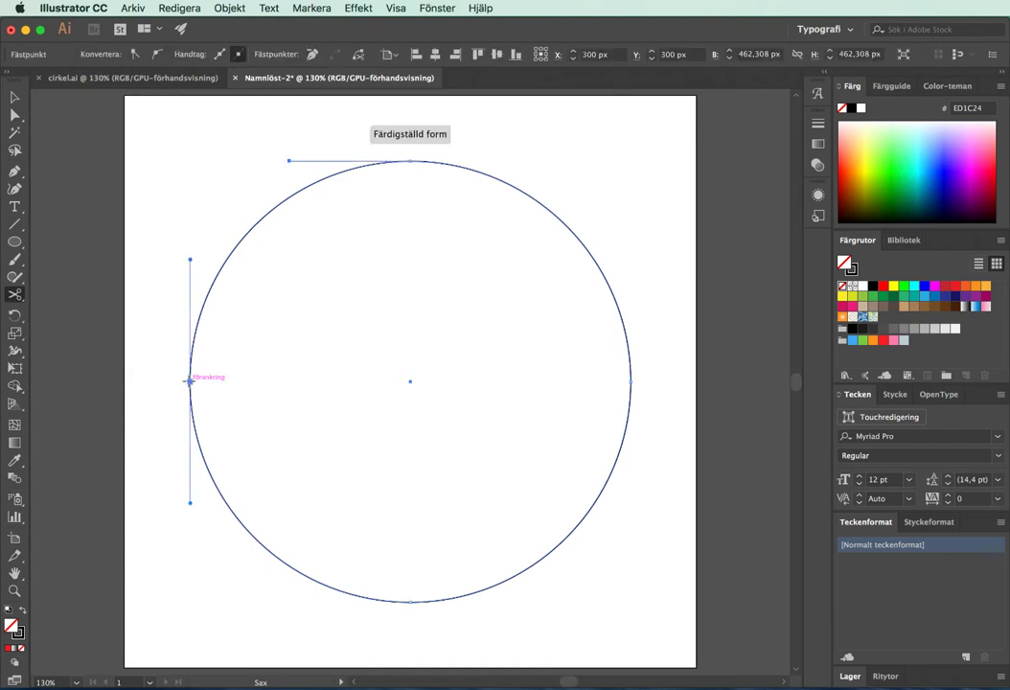
{"action": "left_click", "coordinate": [629, 381]}
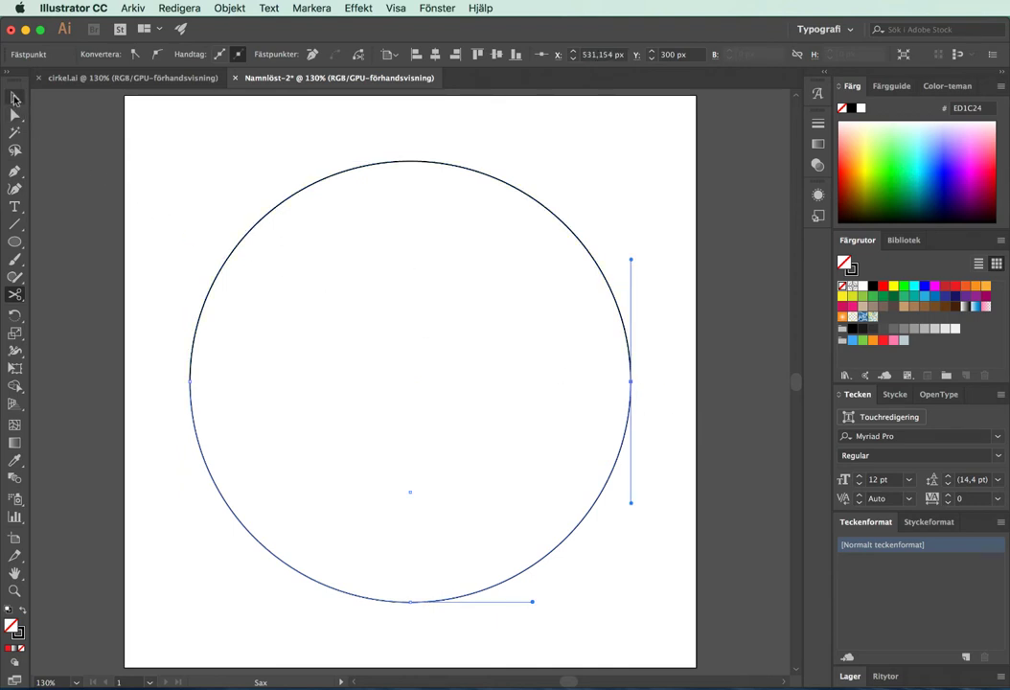
Verify the upper and lower halves are separate paths, then deselect.
{"action": "left_click", "coordinate": [14, 97]}
{"action": "mouse_move", "coordinate": [198, 218]}
{"action": "left_mouse_down"}
{"action": "mouse_move", "coordinate": [248, 282]}
{"action": "mouse_move", "coordinate": [238, 285]}
{"action": "left_mouse_up"}
{"action": "left_click_drag", "start_coordinate": [237, 473], "coordinate": [186, 459]}
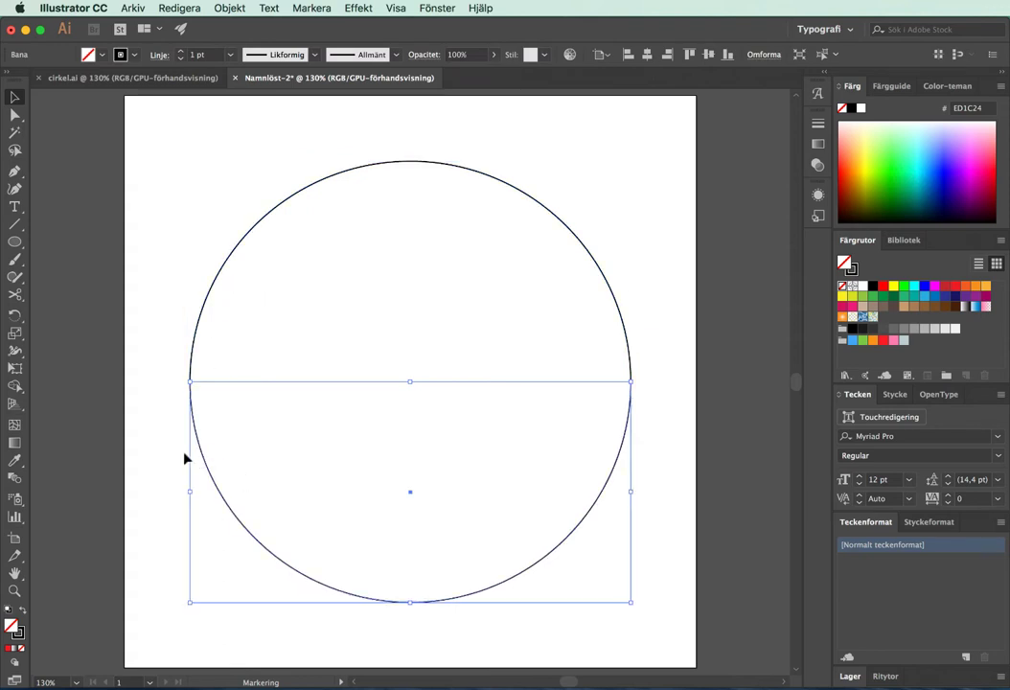
{"action": "left_click", "coordinate": [164, 338]}
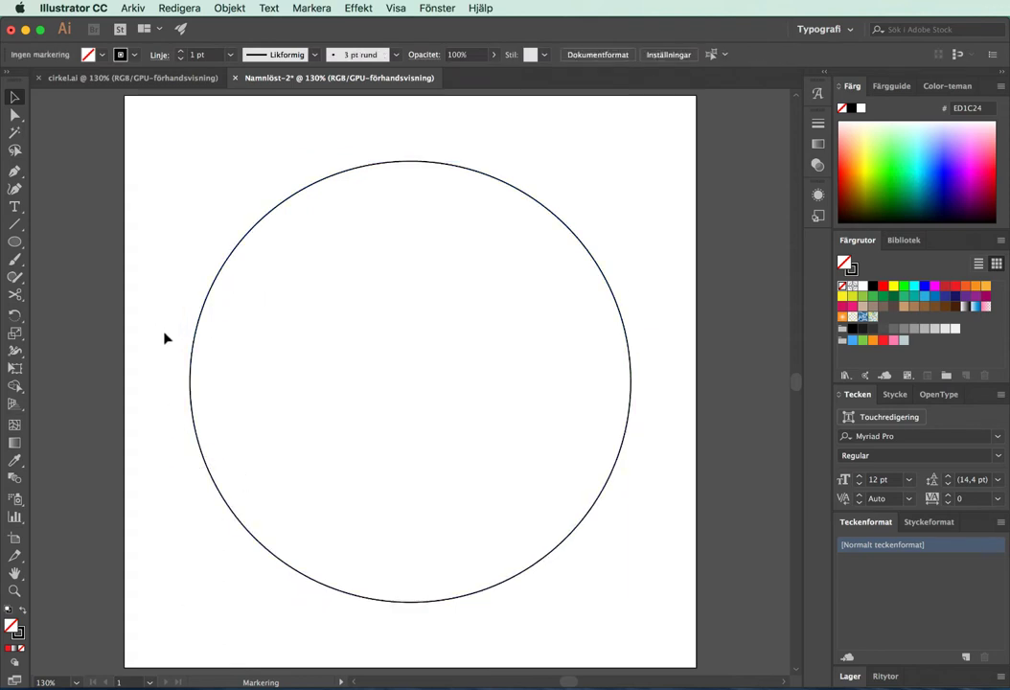
Choose the Text på bana tool and set Centrera paragraph alignment in the Stycke panel.
{"action": "left_click", "coordinate": [13, 213]}
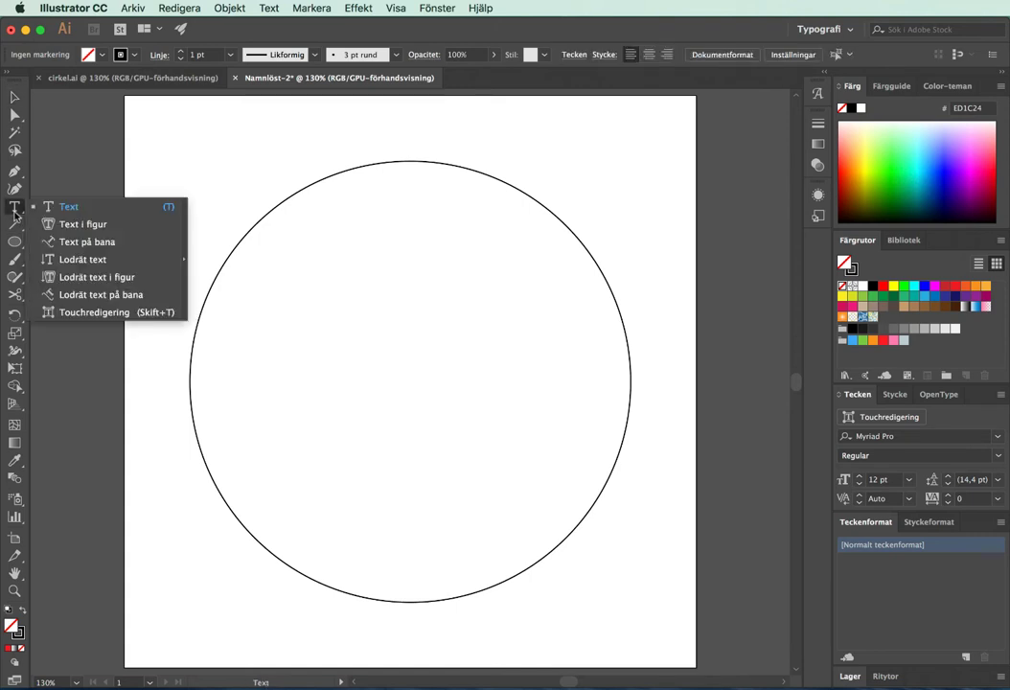
{"action": "left_click", "coordinate": [61, 243]}
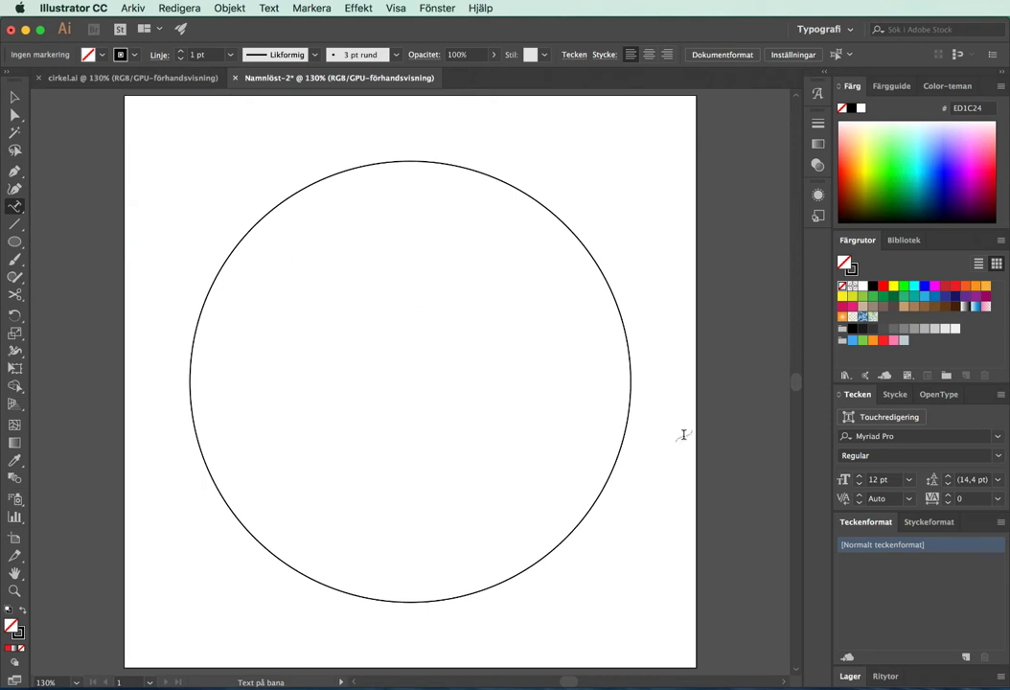
{"action": "left_click", "coordinate": [896, 395]}
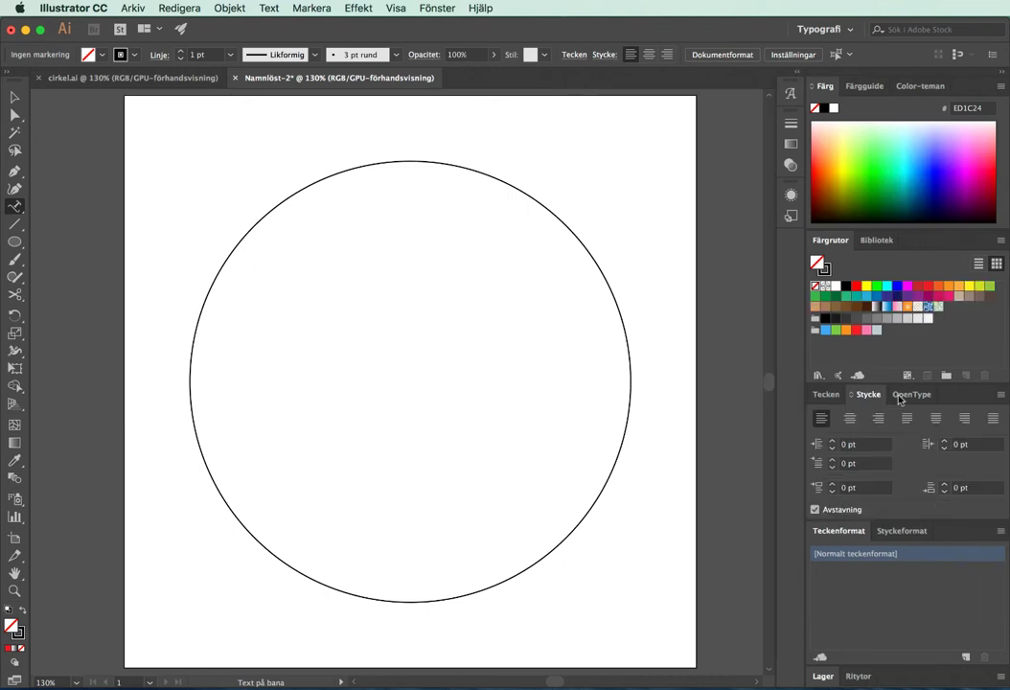
{"action": "left_click", "coordinate": [851, 426]}
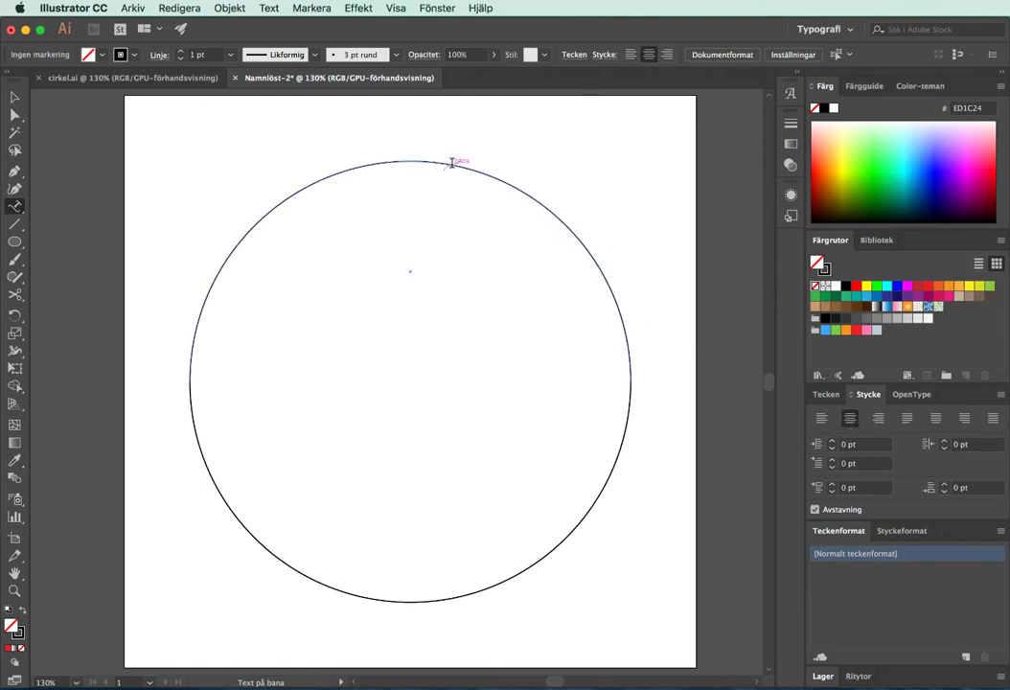
Type 'TEXT PÅ CIRKEL' along the upper arc and select the curved text.
{"action": "left_click", "coordinate": [451, 162]}
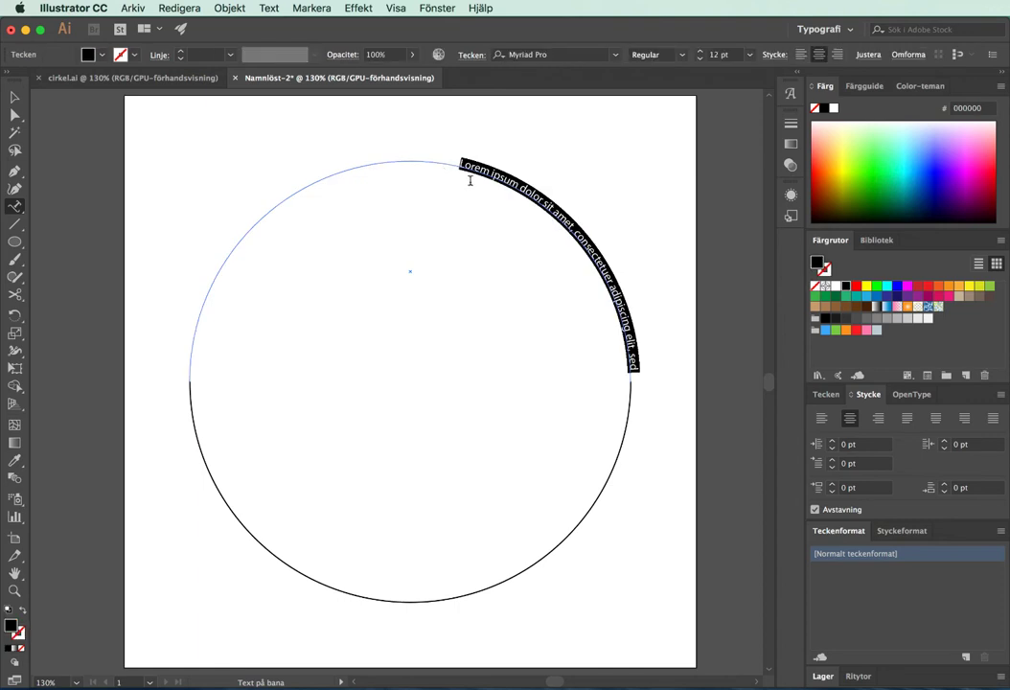
{"action": "type", "text": "TEXT PÅ CIRKEL"}
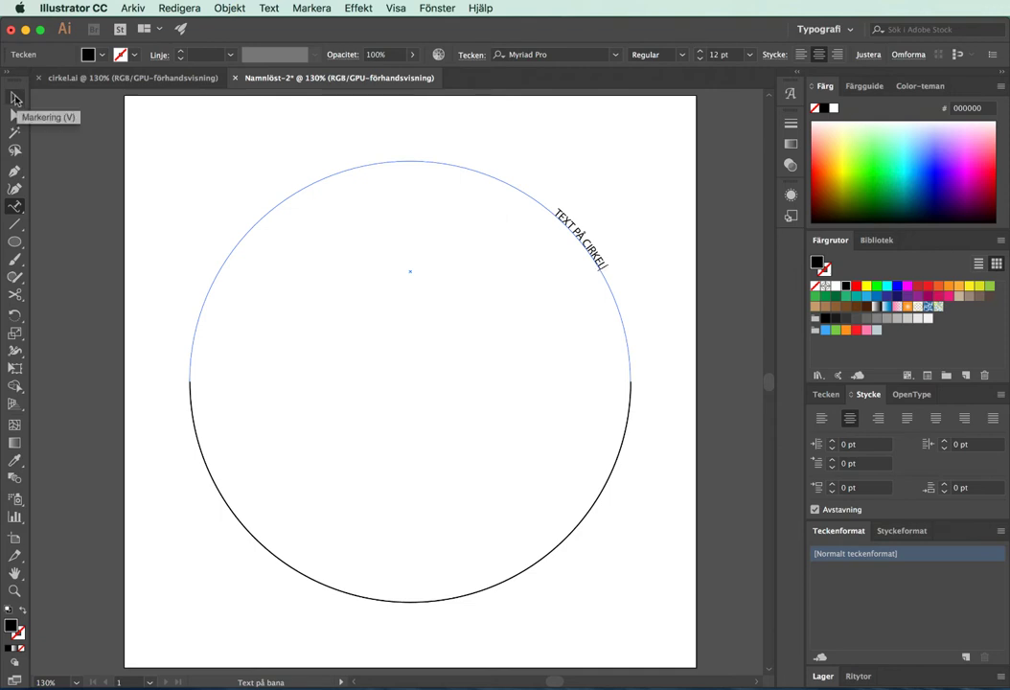
{"action": "left_click", "coordinate": [15, 99]}
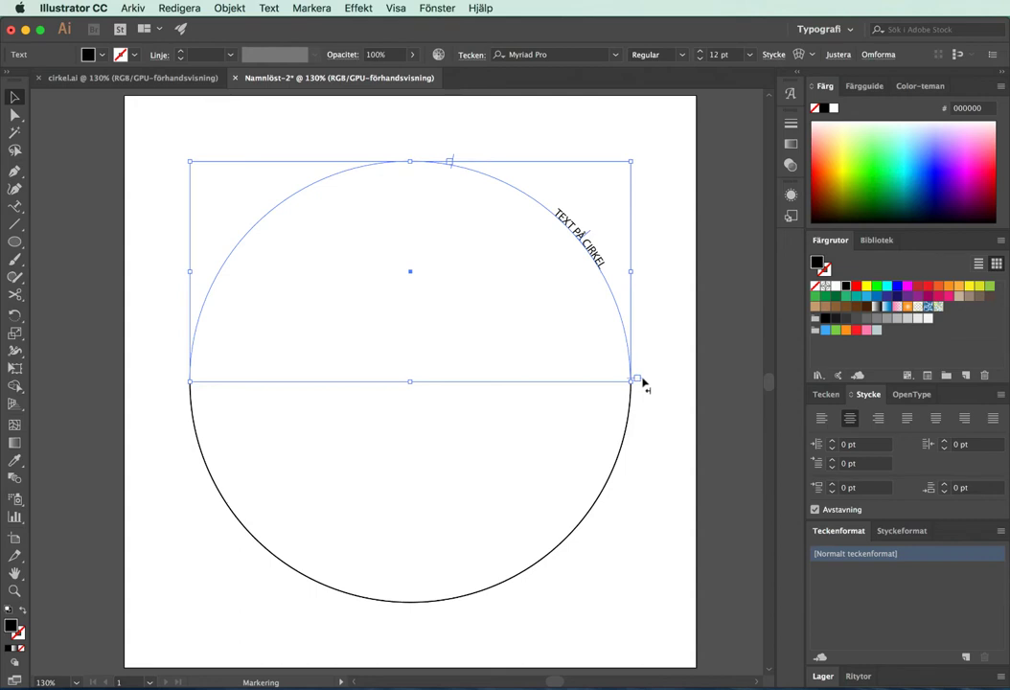
Slide 'TEXT PÅ CIRKEL' along the arc so it sits centred at the circle's top.
{"action": "left_click_drag", "start_coordinate": [644, 385], "coordinate": [642, 385]}
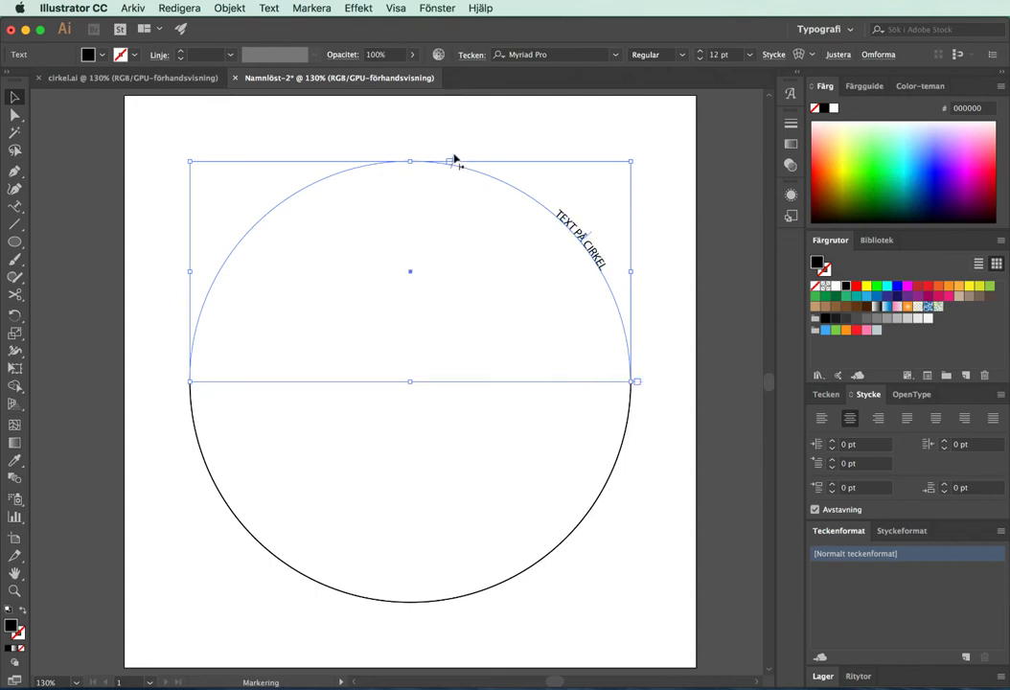
{"action": "left_click_drag", "start_coordinate": [454, 158], "coordinate": [163, 395]}
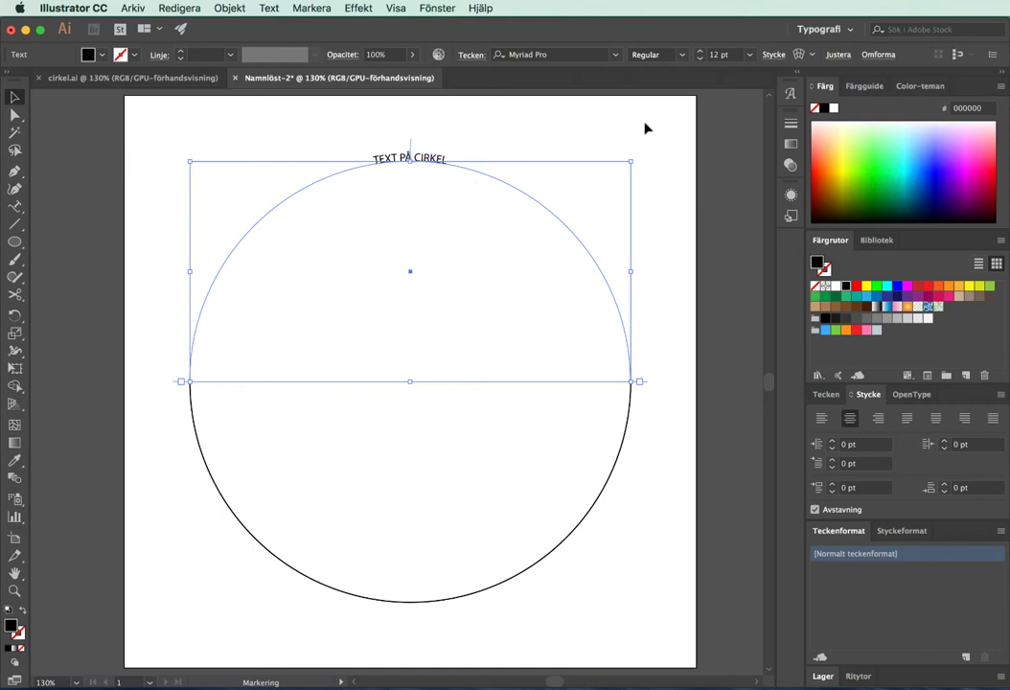
Set the top-arc text to 48 pt and return to the Type on a Path tool.
{"action": "left_click", "coordinate": [751, 59]}
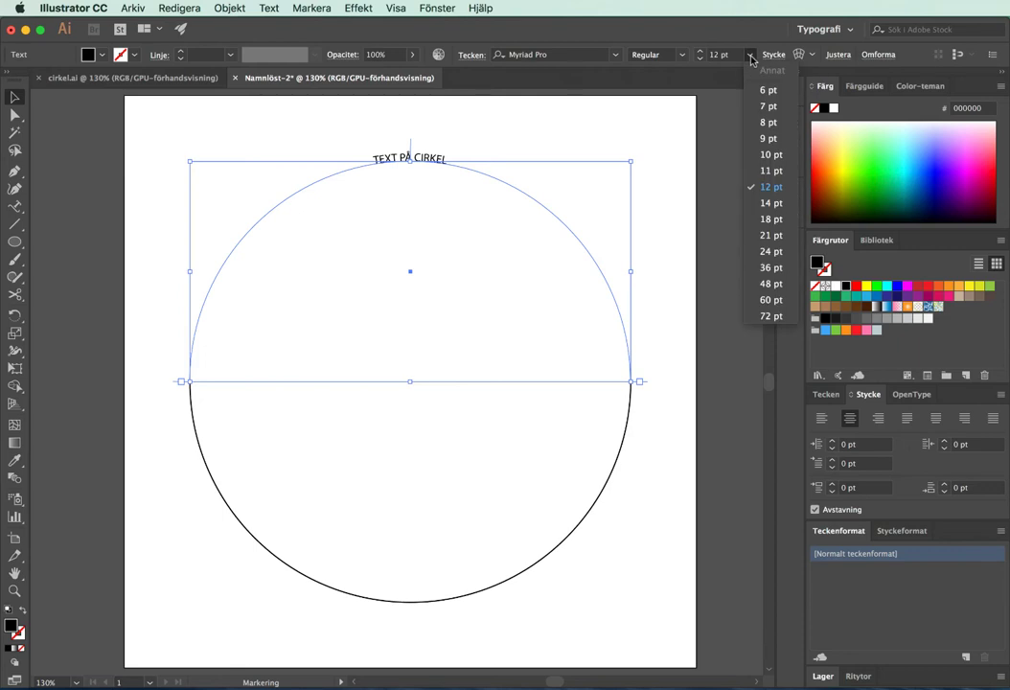
{"action": "left_click", "coordinate": [770, 284]}
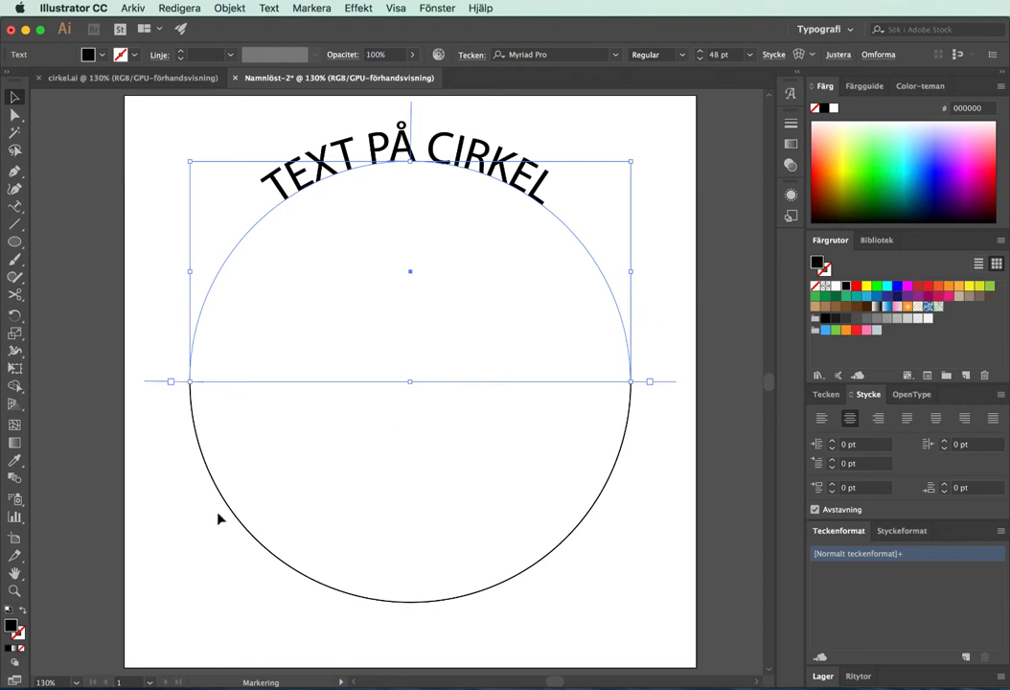
{"action": "left_click", "coordinate": [16, 209]}
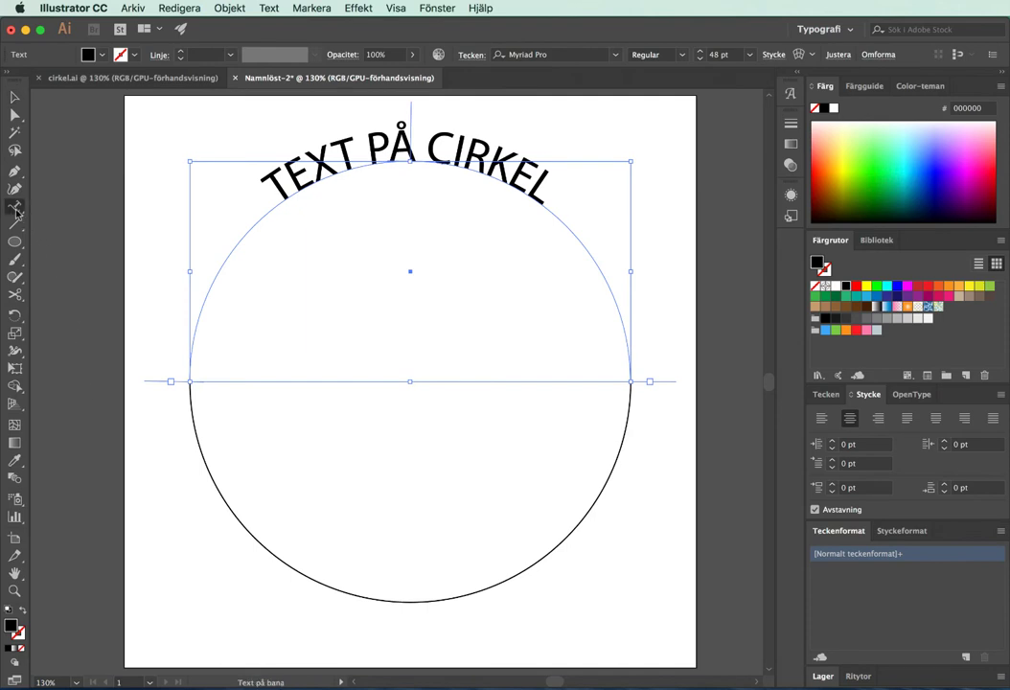
Paste 'TEXT PÅ CIRKEL' as path text on the lower arc, replacing the placeholder.
{"action": "left_click", "coordinate": [419, 604]}
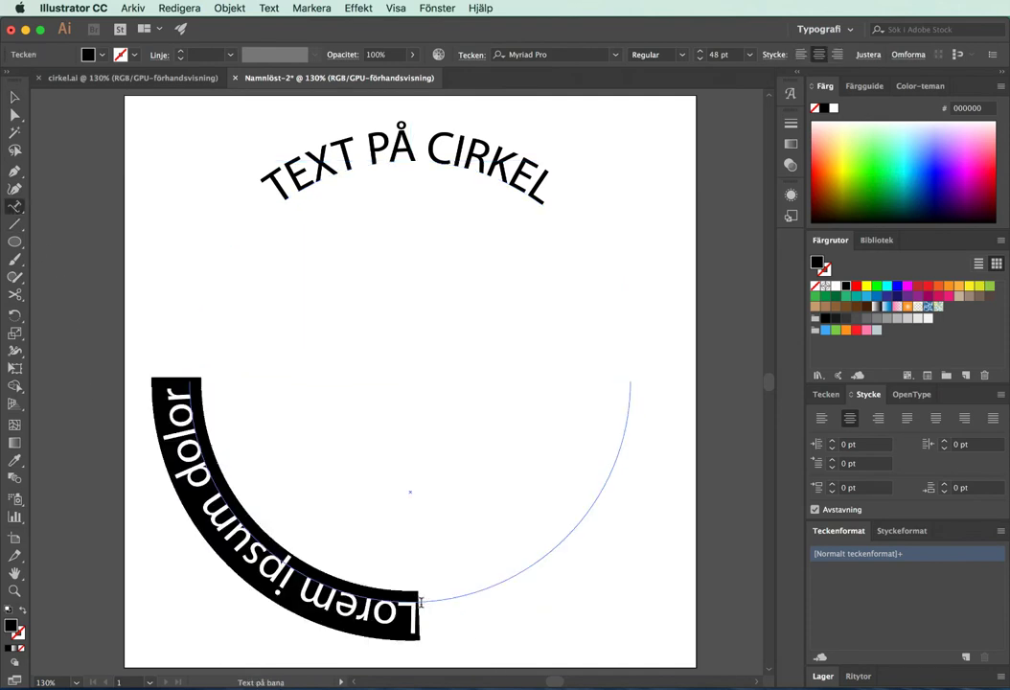
{"action": "key", "text": "BackSpace"}
{"action": "key", "text": "ctrl+v"}
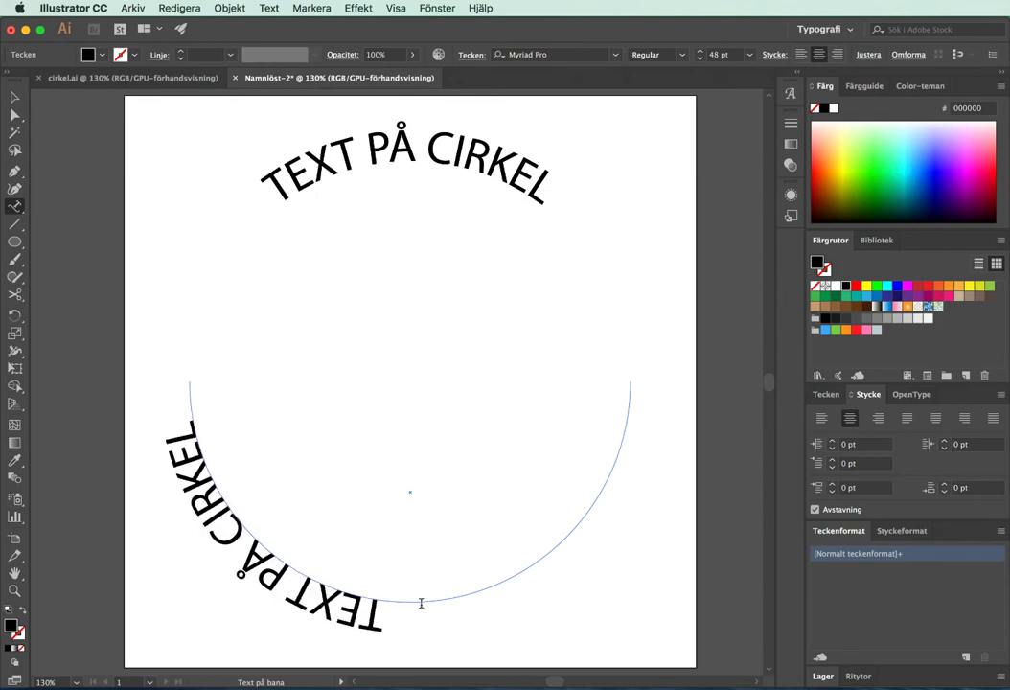
{"action": "key", "text": "Escape"}
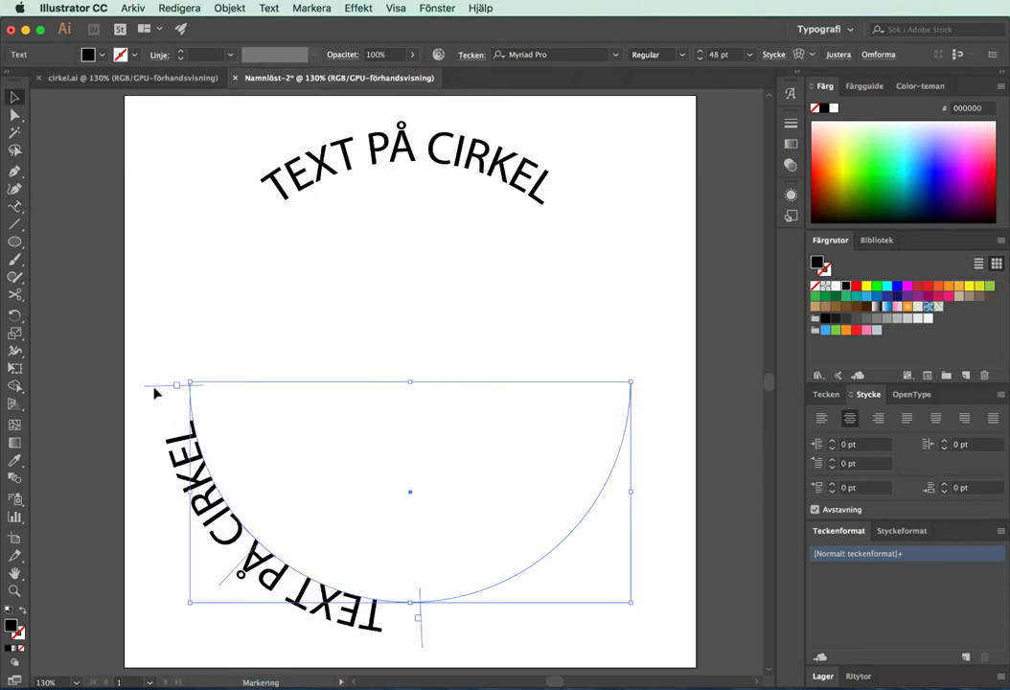
Flip the lower 'TEXT PÅ CIRKEL' inside the arc and centre it at the circle's bottom.
{"action": "left_click_drag", "start_coordinate": [155, 392], "coordinate": [155, 386]}
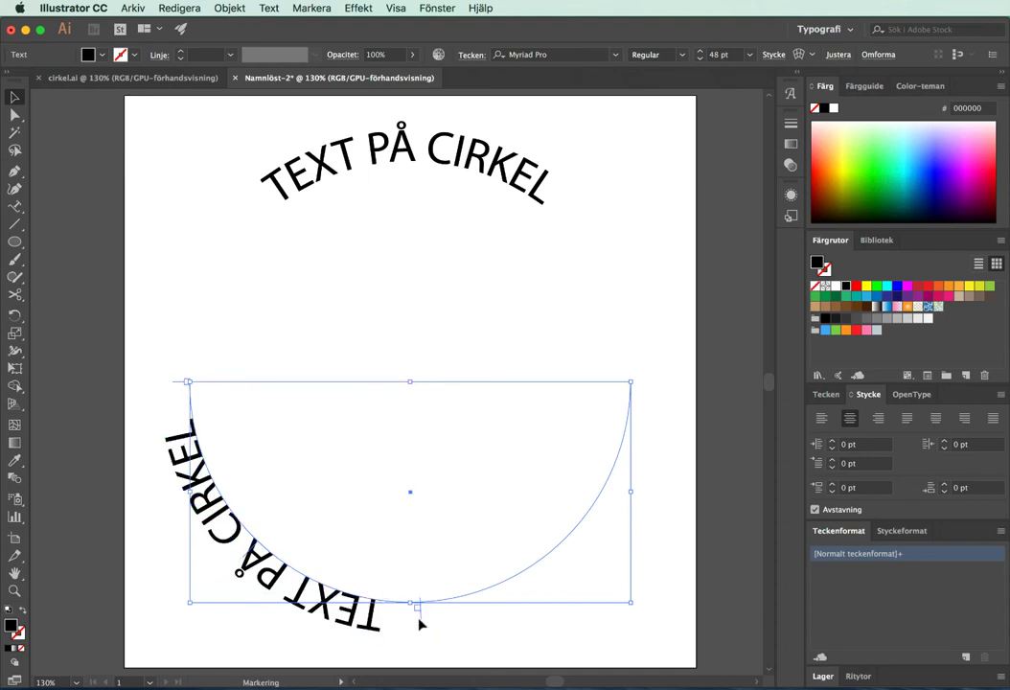
{"action": "left_click_drag", "start_coordinate": [419, 623], "coordinate": [654, 443]}
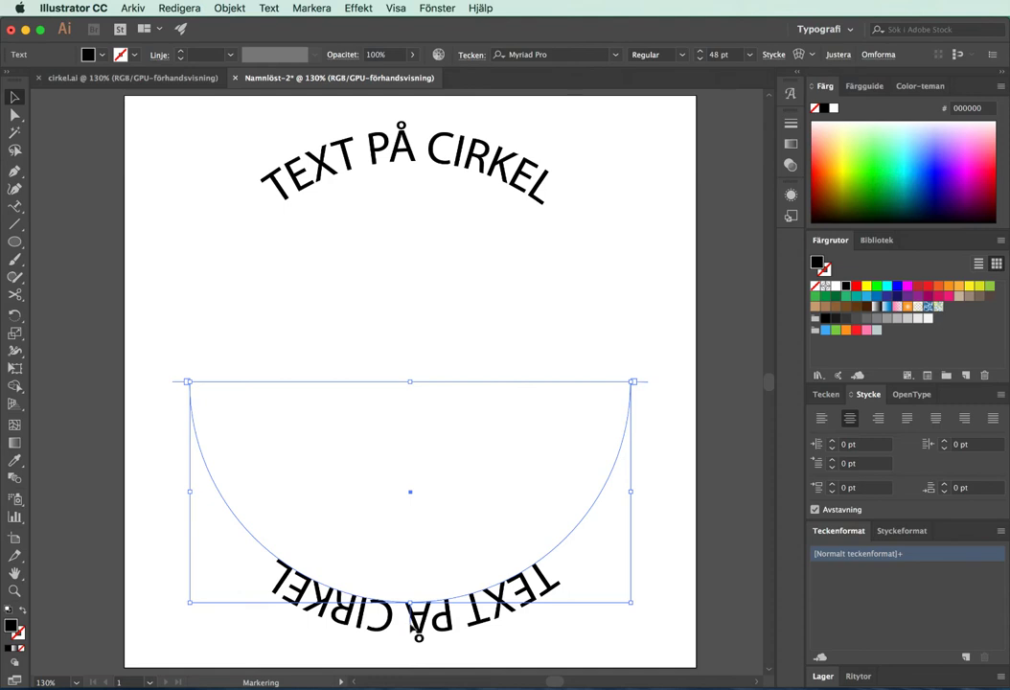
{"action": "left_click_drag", "start_coordinate": [415, 625], "coordinate": [411, 571]}
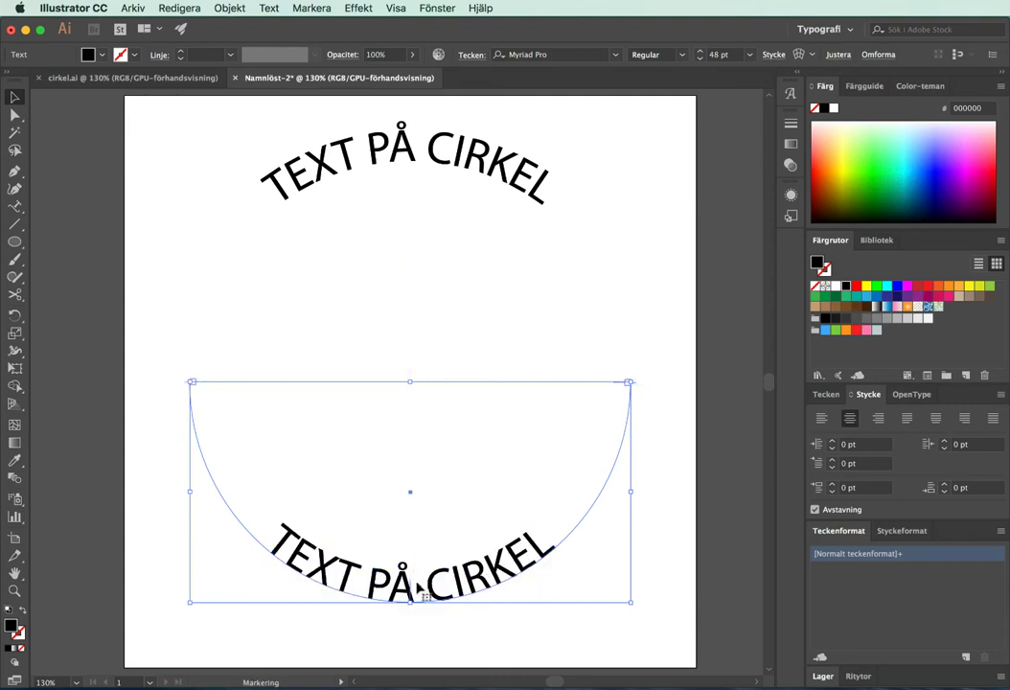
{"action": "left_click", "coordinate": [429, 650]}
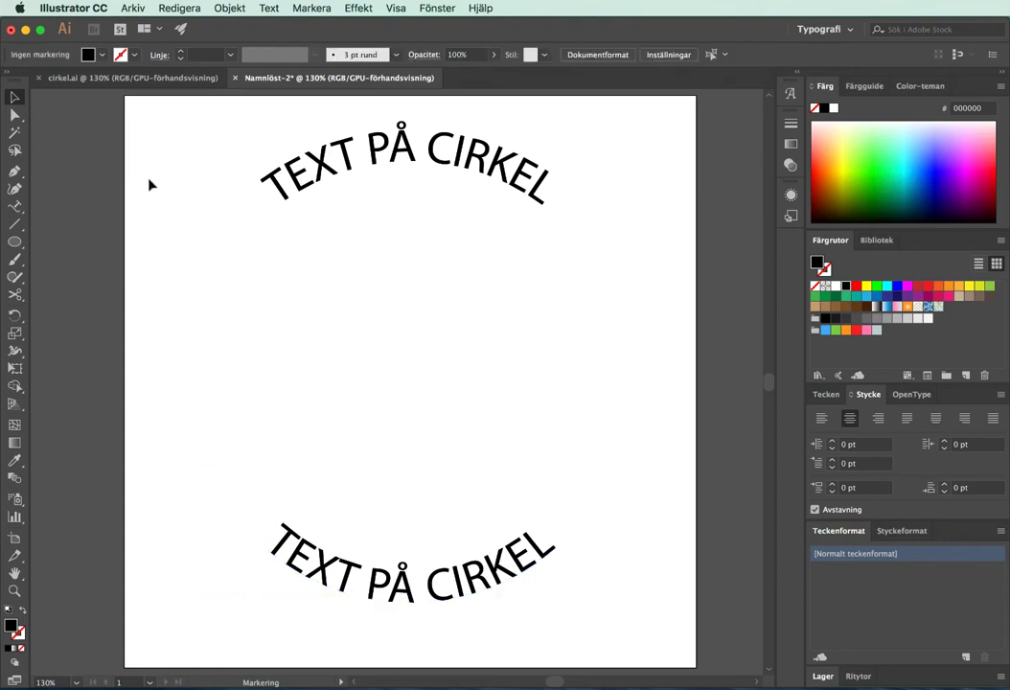
Set Justera till bana to I mitten for both circle texts in Text på bana options.
{"action": "left_click_drag", "start_coordinate": [167, 144], "coordinate": [611, 623]}
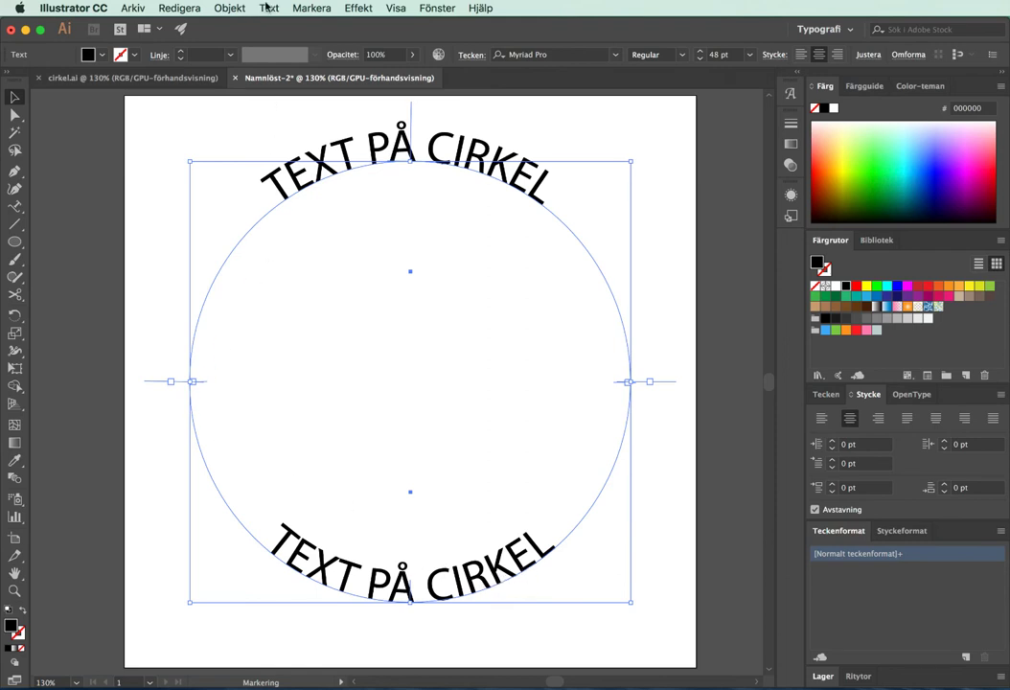
{"action": "left_click", "coordinate": [268, 8]}
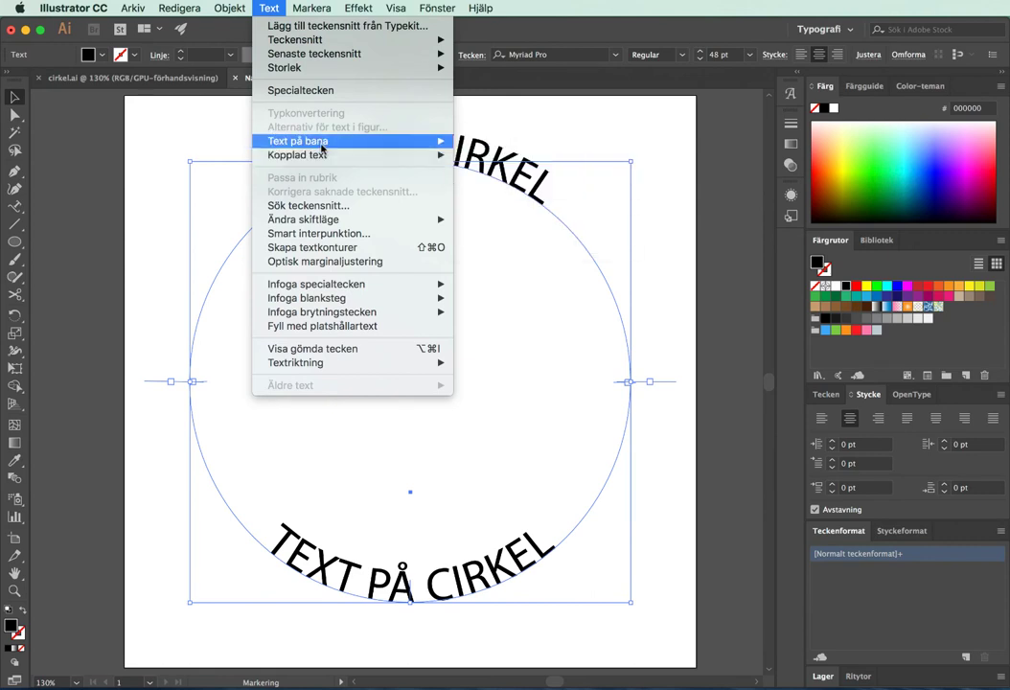
{"action": "mouse_move", "coordinate": [298, 141]}
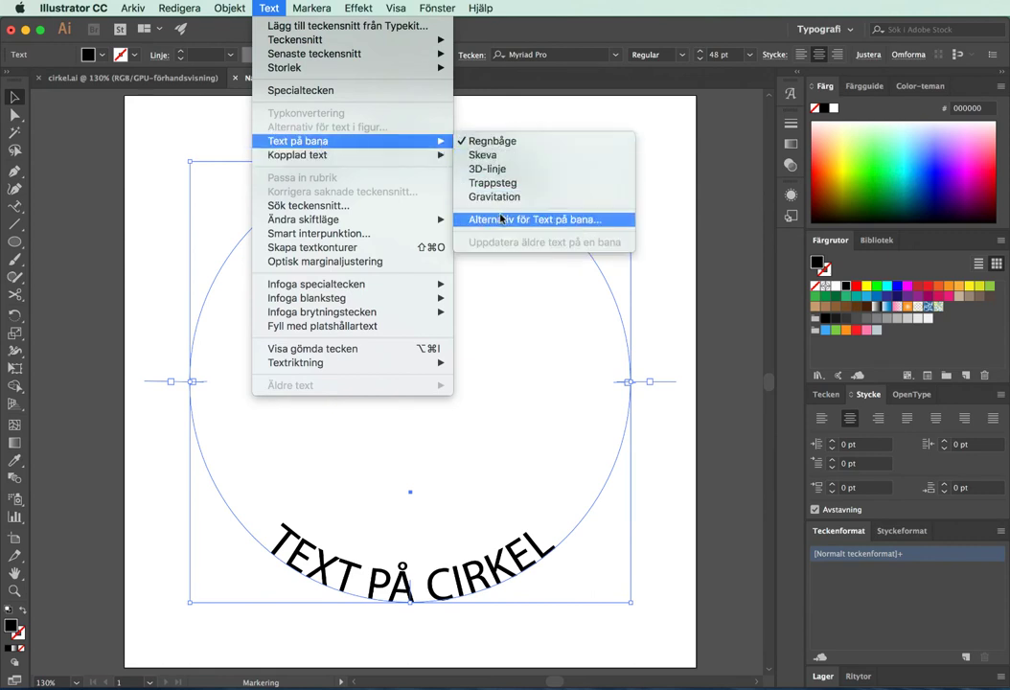
{"action": "left_click", "coordinate": [506, 221]}
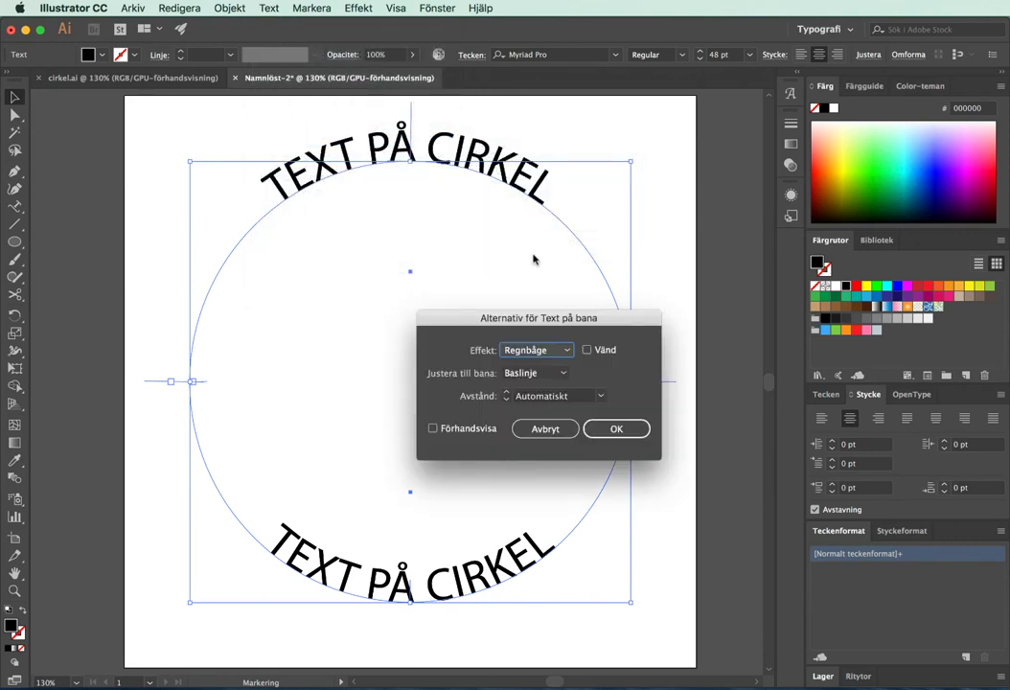
{"action": "left_click", "coordinate": [563, 374]}
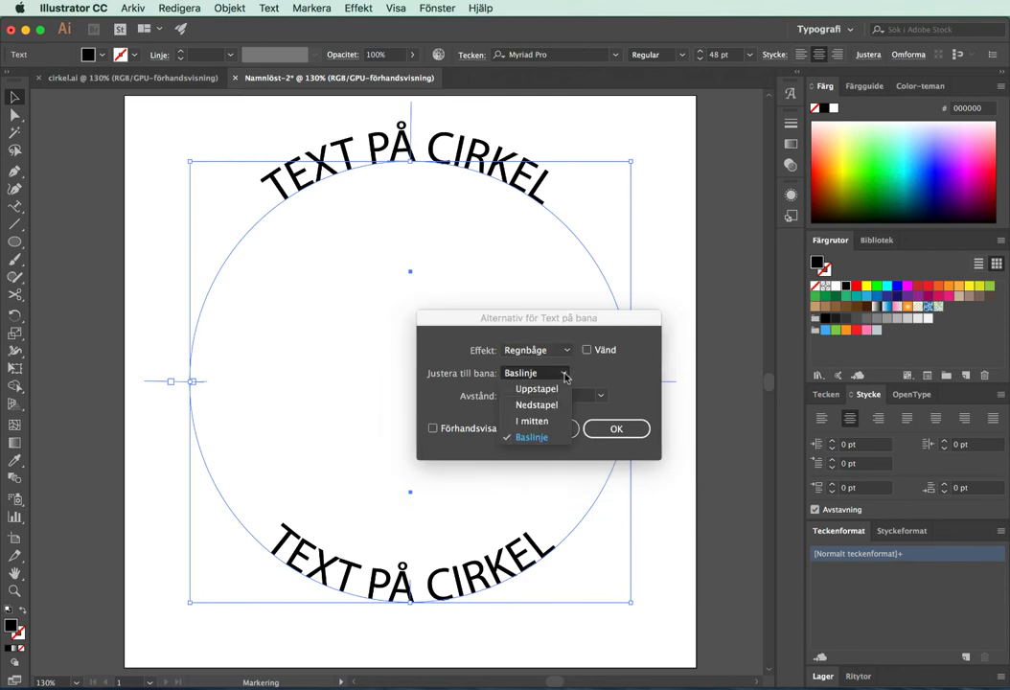
{"action": "left_click", "coordinate": [533, 422]}
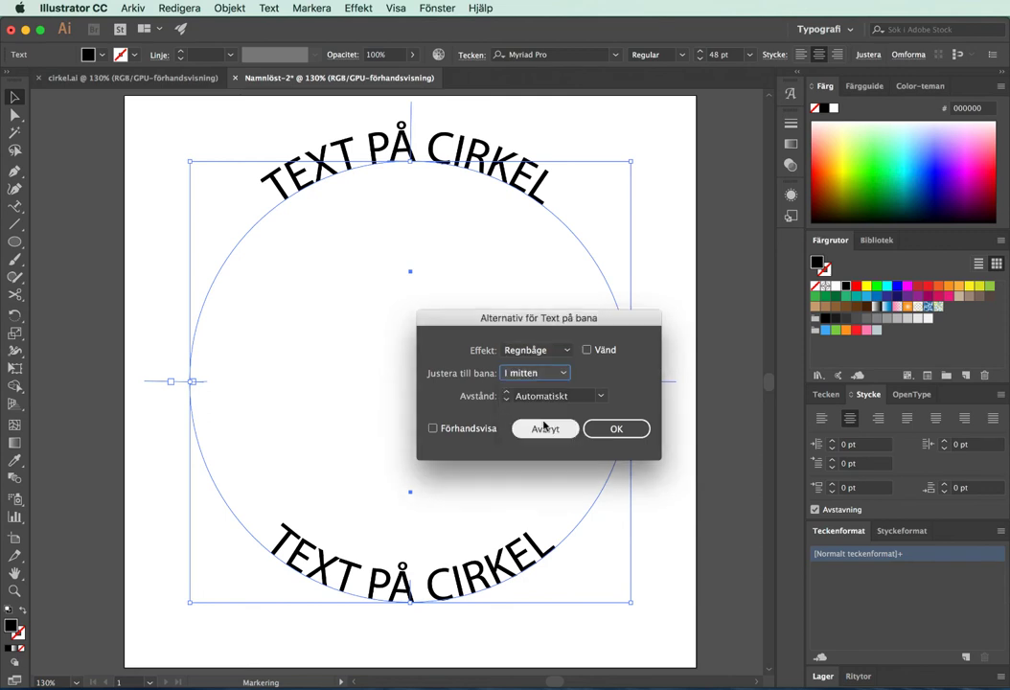
{"action": "left_click", "coordinate": [614, 430]}
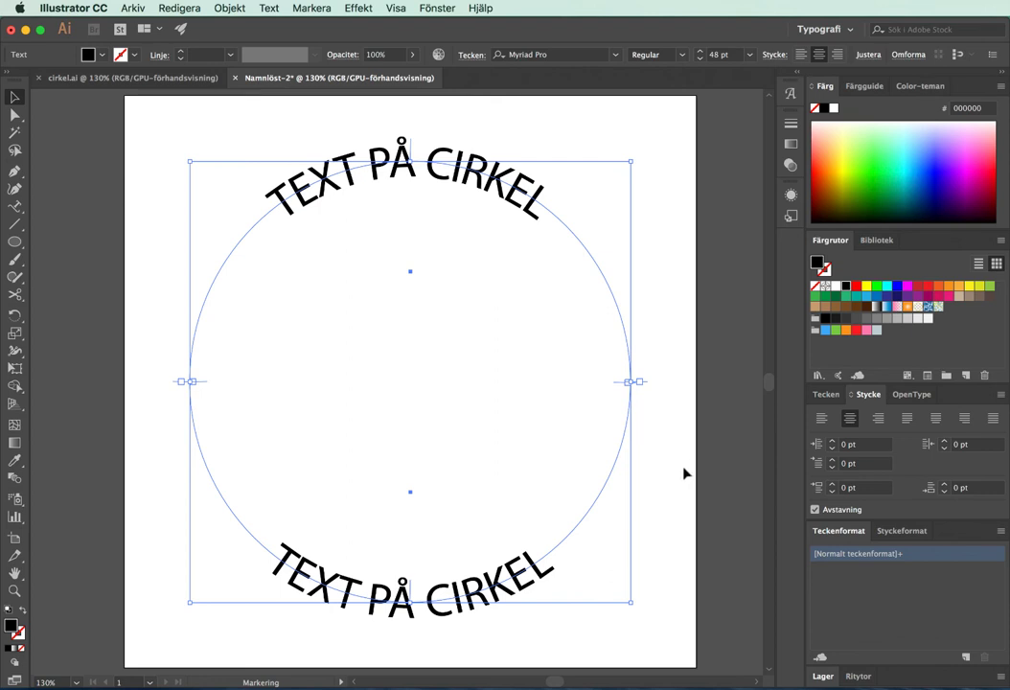
Give both circle texts 200 tracking and 60 pt font size in the Tecken panel.
{"action": "left_click", "coordinate": [826, 396]}
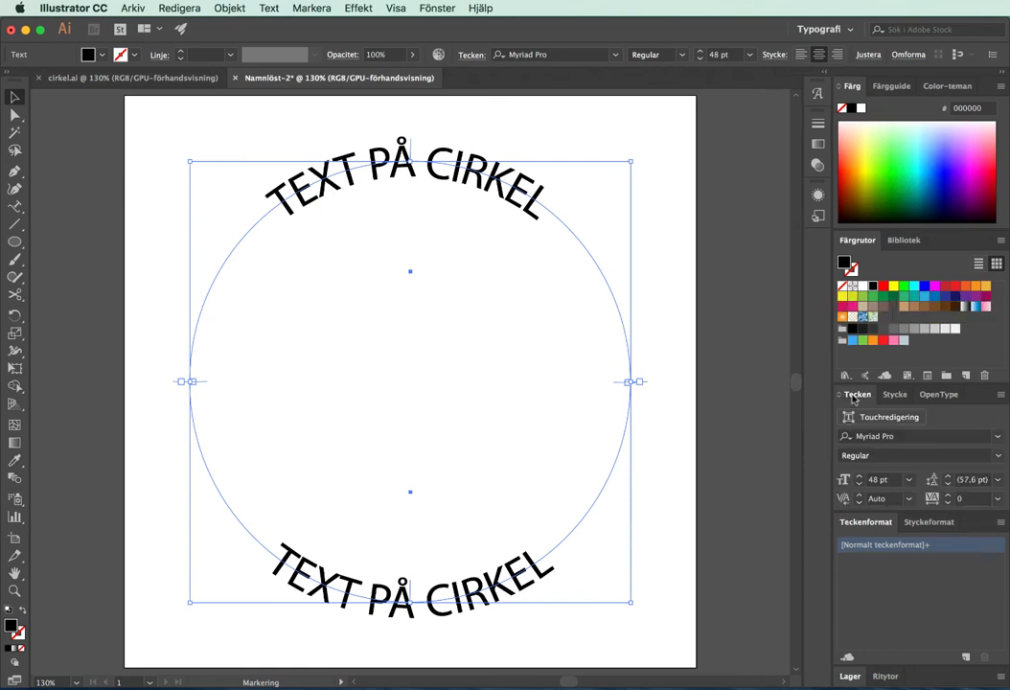
{"action": "left_click", "coordinate": [998, 500]}
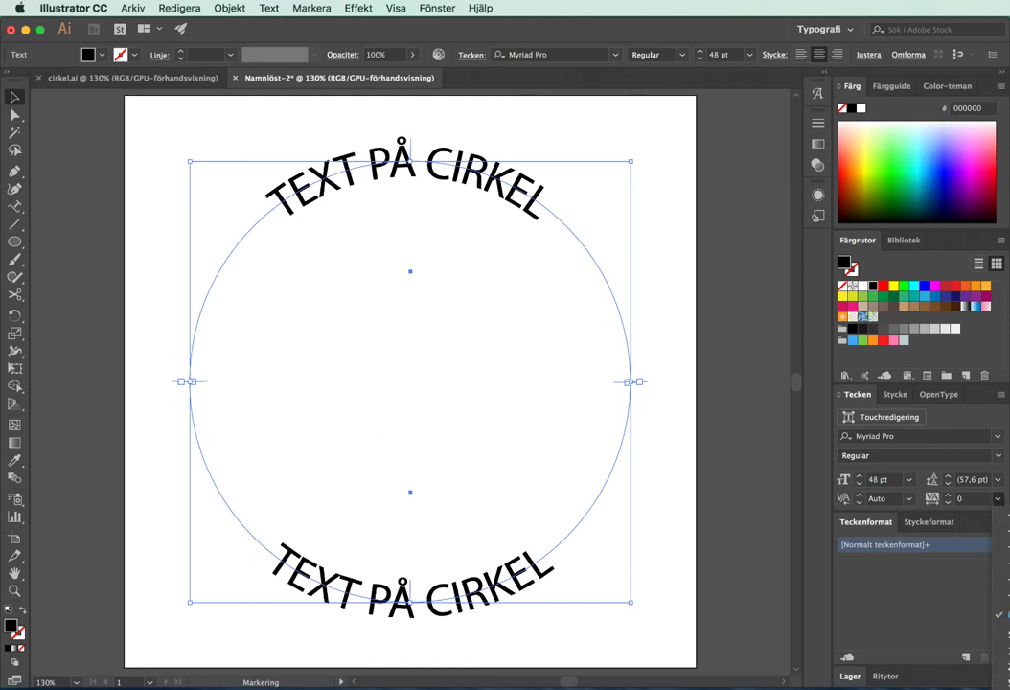
{"action": "left_click", "coordinate": [1001, 670]}
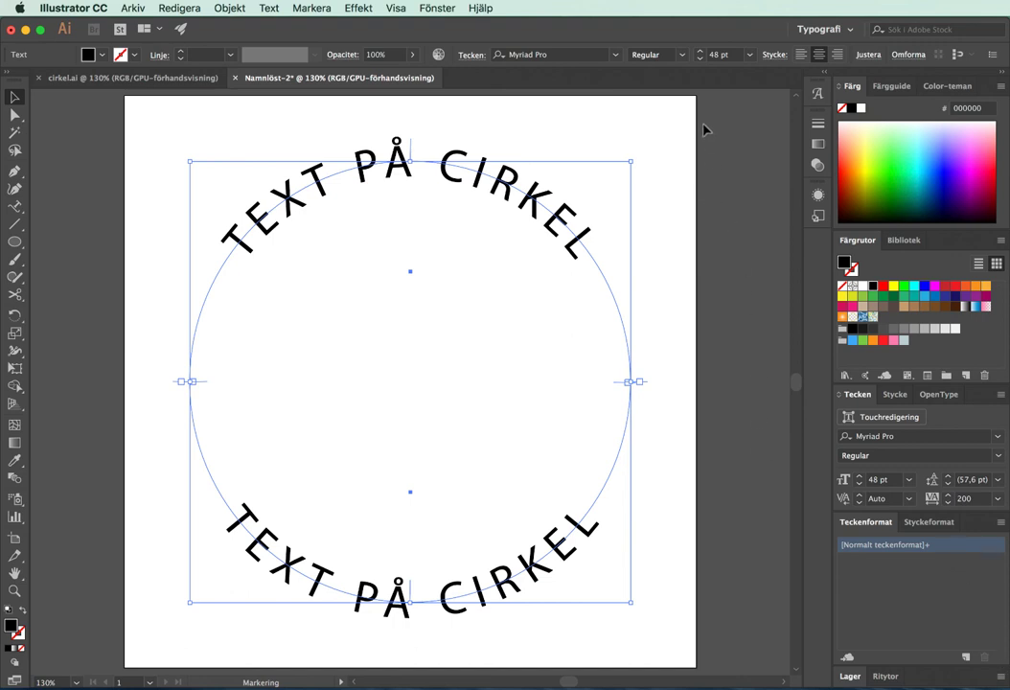
{"action": "left_click", "coordinate": [700, 54]}
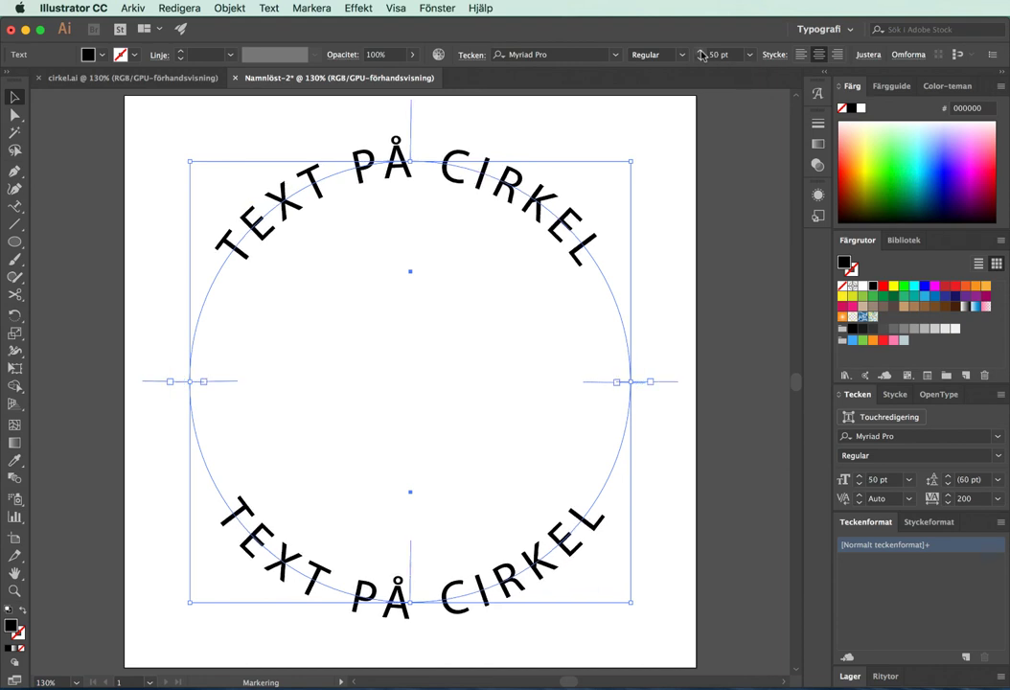
{"action": "left_click", "coordinate": [663, 197]}
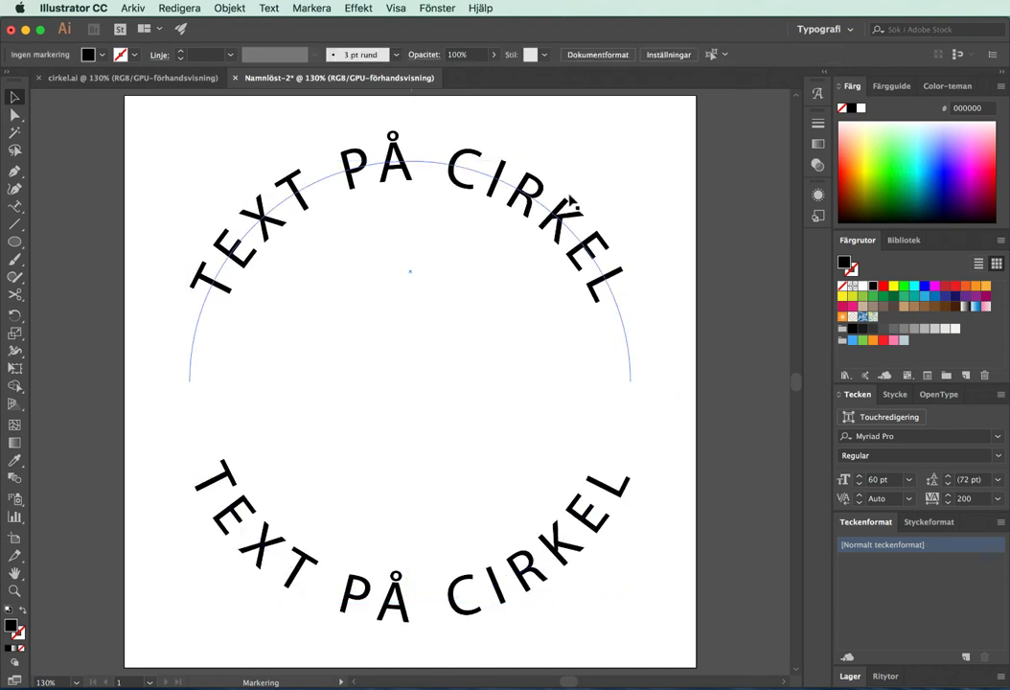
{"action": "left_click", "coordinate": [451, 169]}
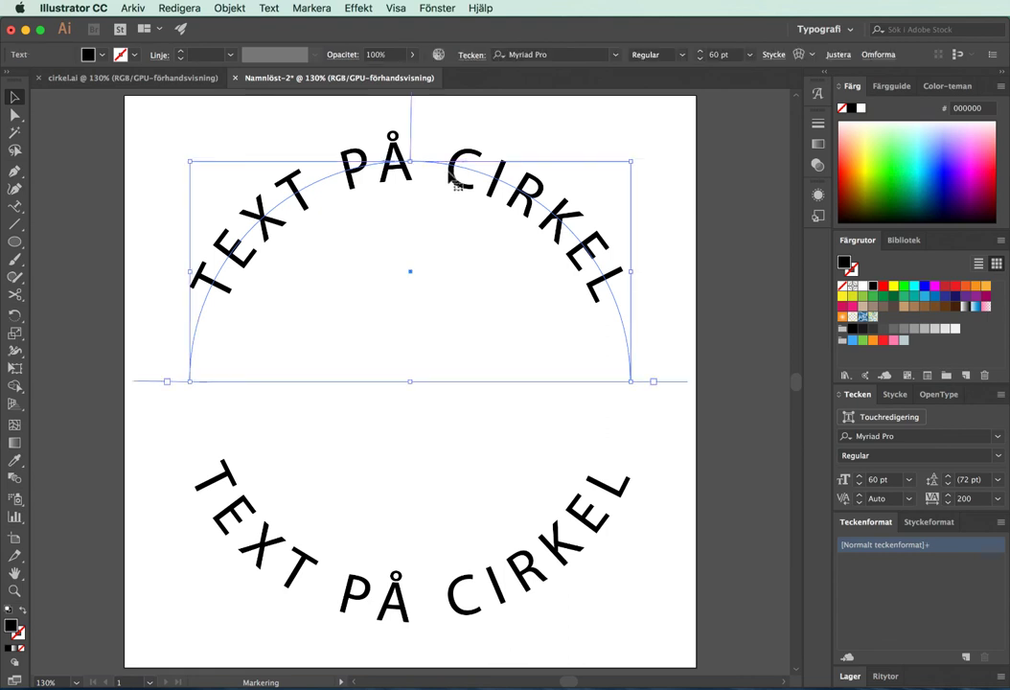
Insert 'EN' before CIRKEL in both the upper and lower path texts.
{"action": "double_click", "coordinate": [457, 178]}
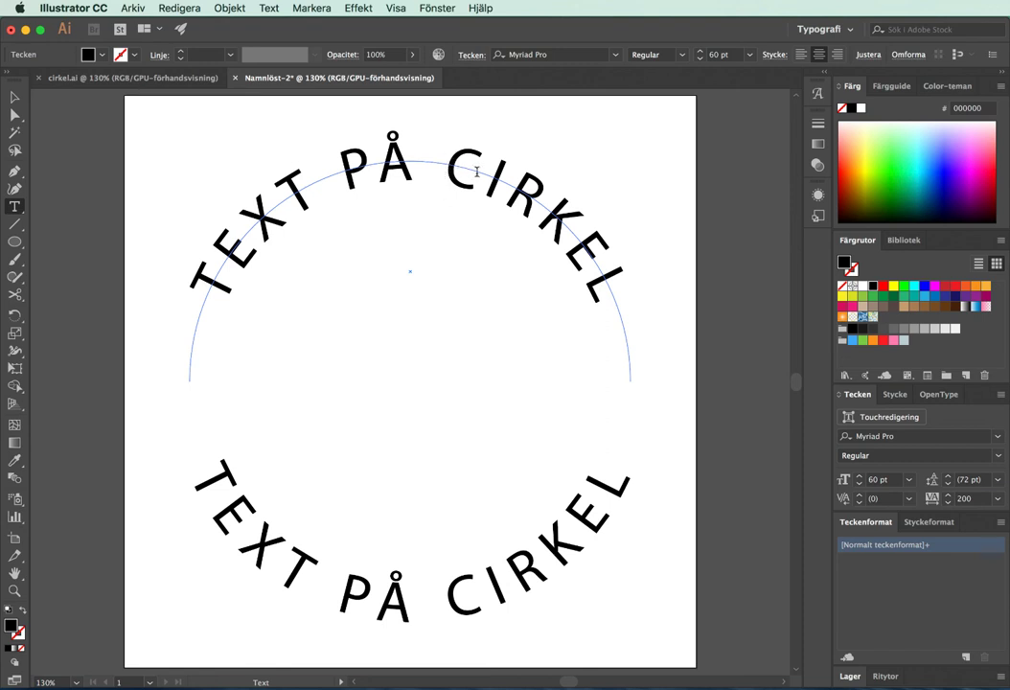
{"action": "type", "text": "EN"}
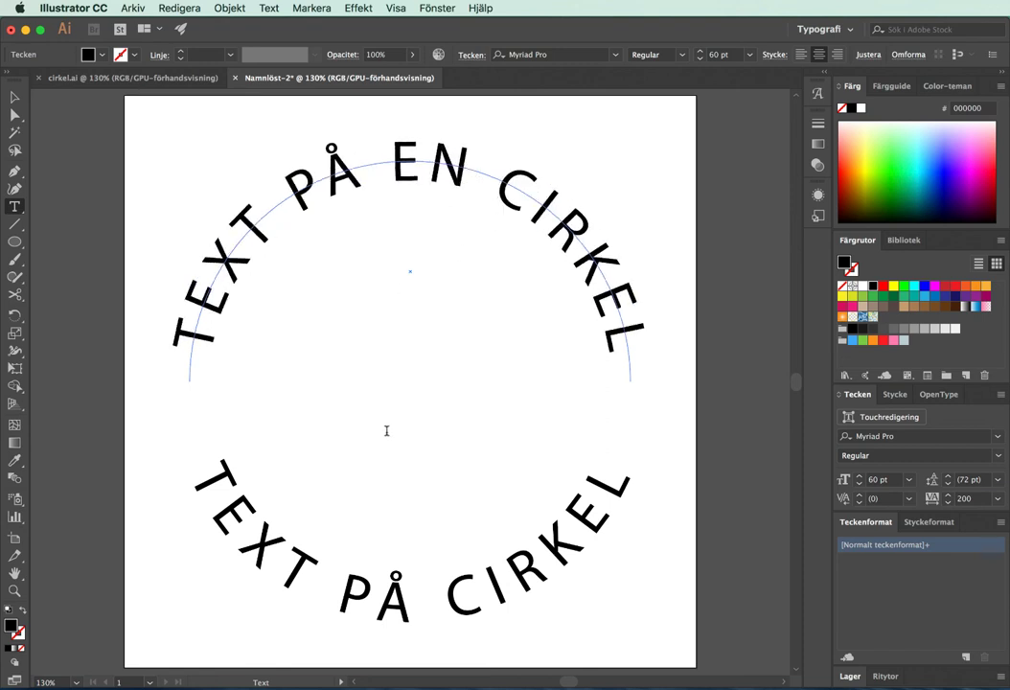
{"action": "double_click", "coordinate": [454, 602]}
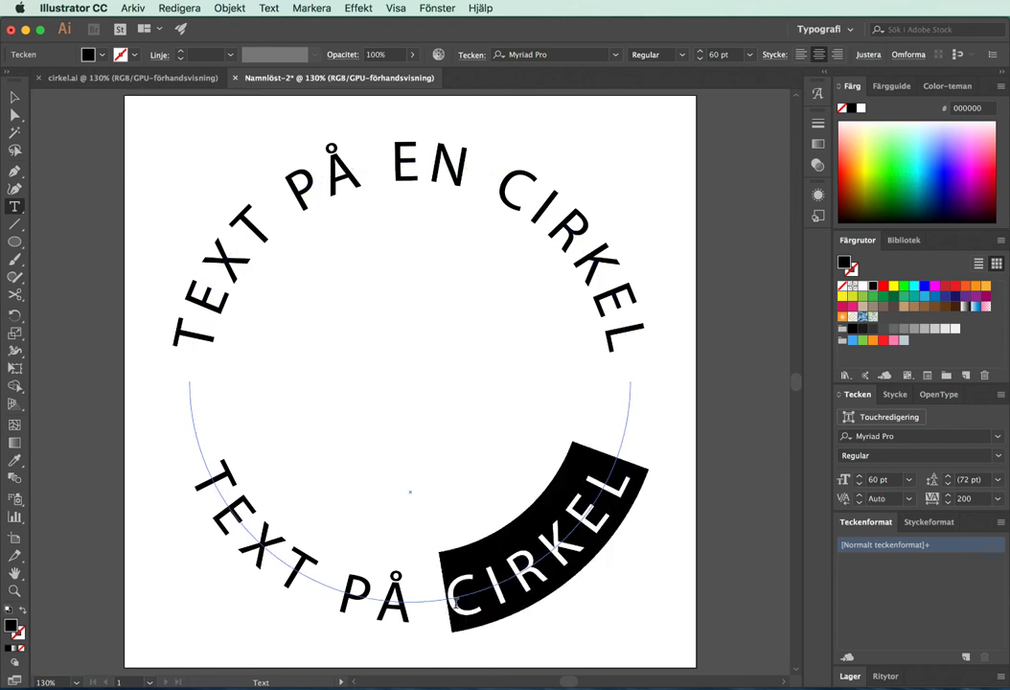
{"action": "left_click", "coordinate": [452, 602]}
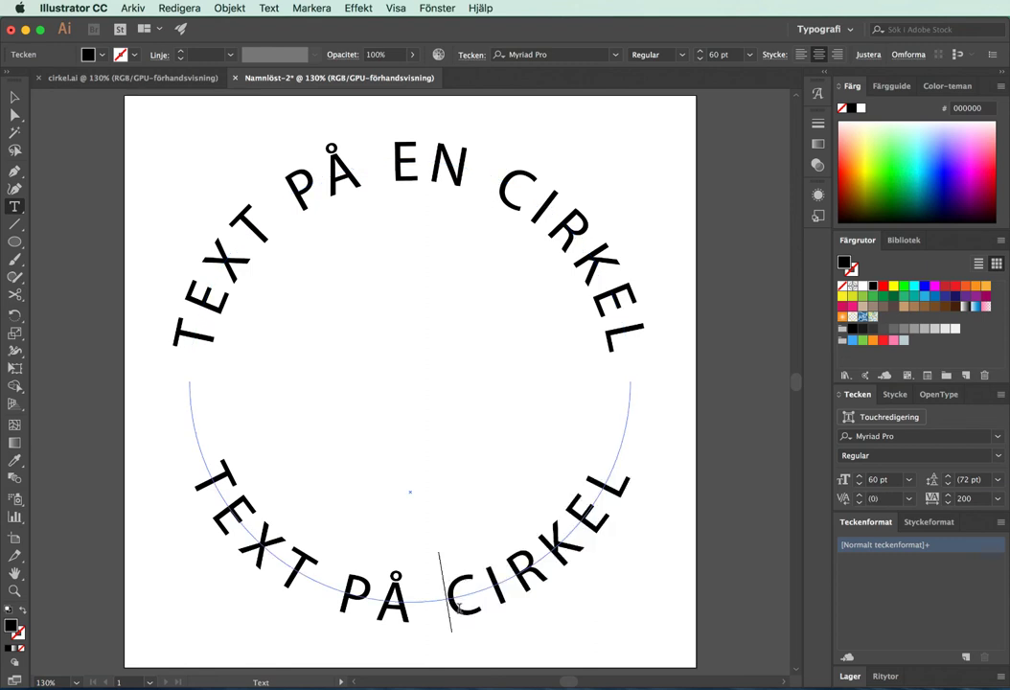
{"action": "type", "text": "EN"}
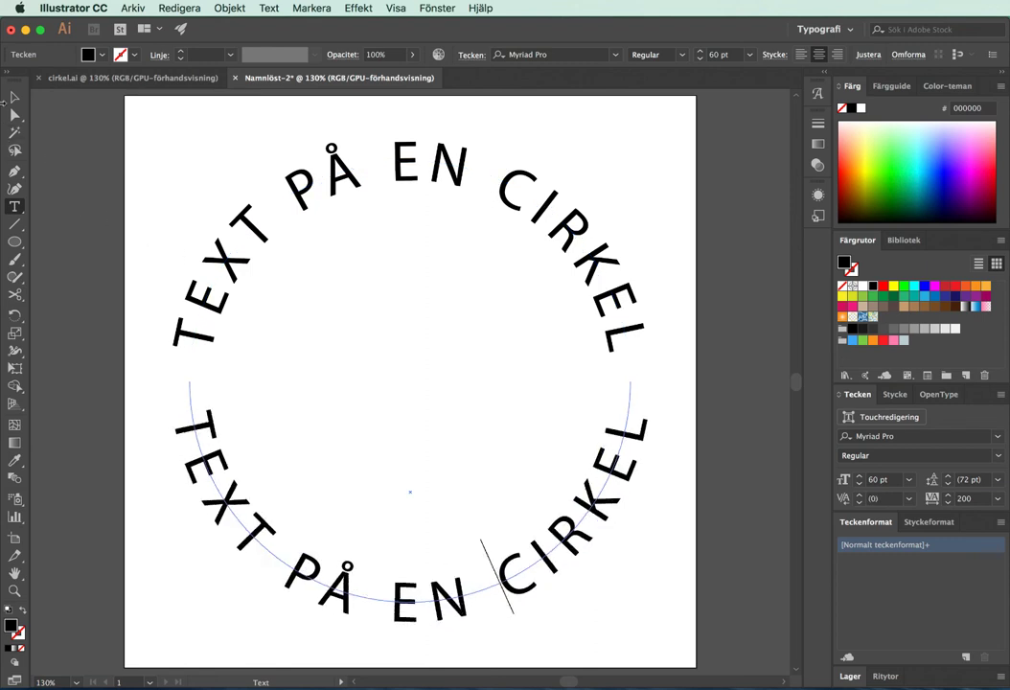
{"action": "left_click", "coordinate": [15, 97]}
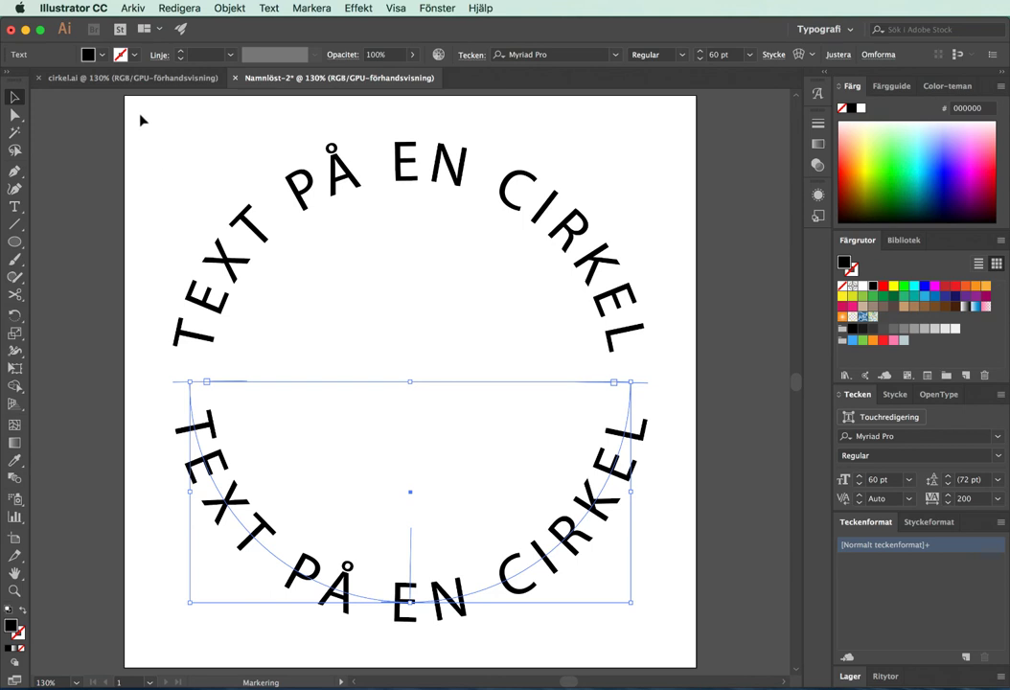
Group the two 'TEXT PÅ EN CIRKEL' path texts with Objekt > Gruppera.
{"action": "left_click_drag", "start_coordinate": [140, 118], "coordinate": [469, 539]}
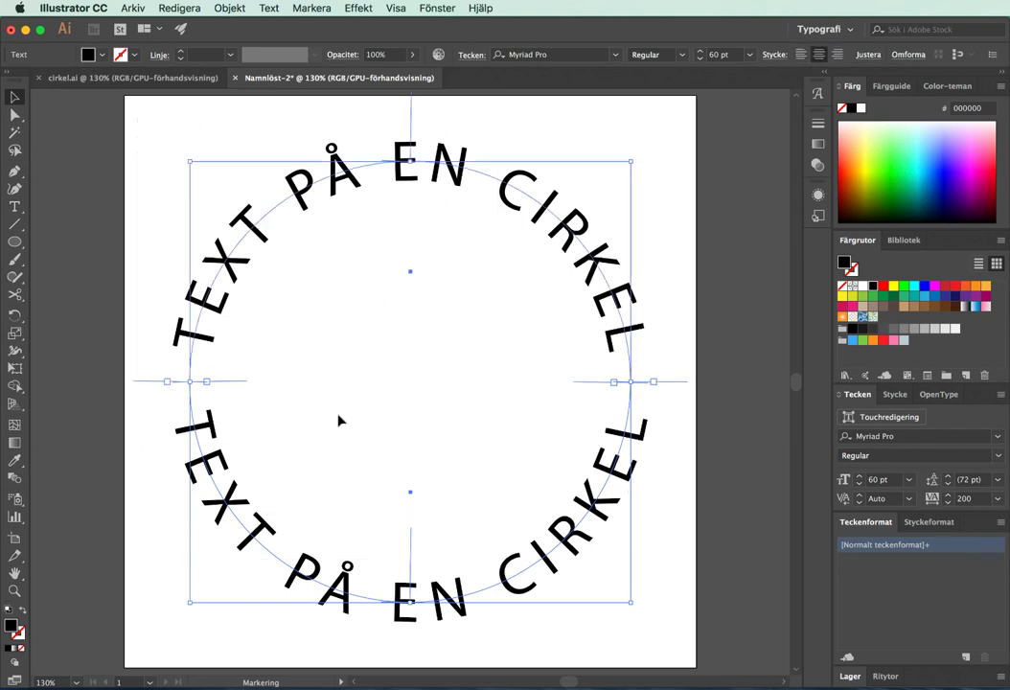
{"action": "left_click", "coordinate": [229, 8]}
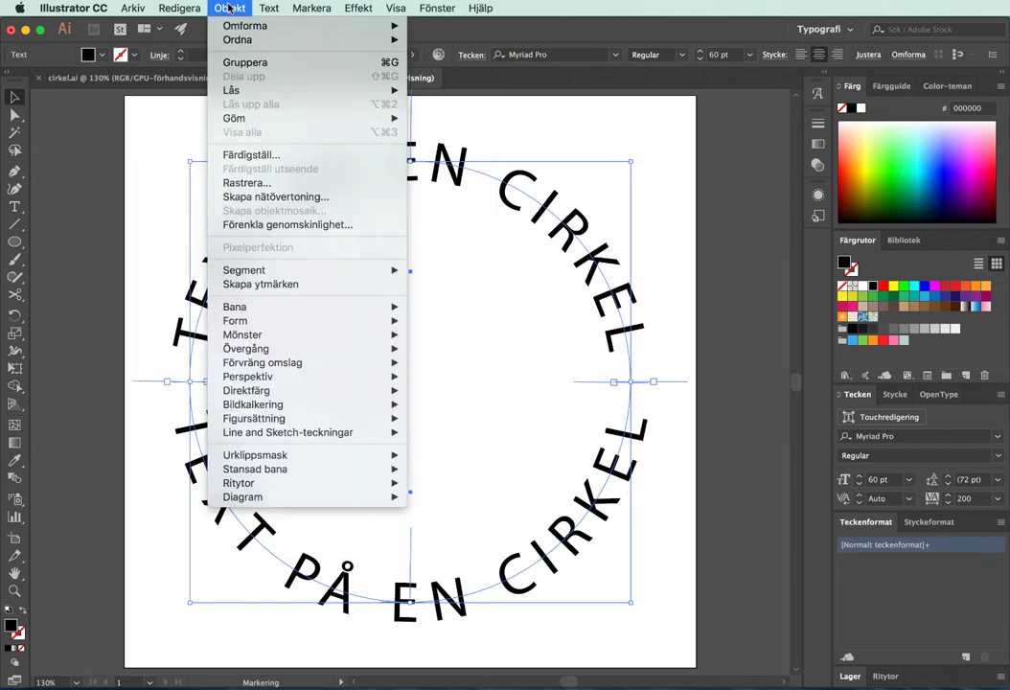
{"action": "left_click", "coordinate": [245, 63]}
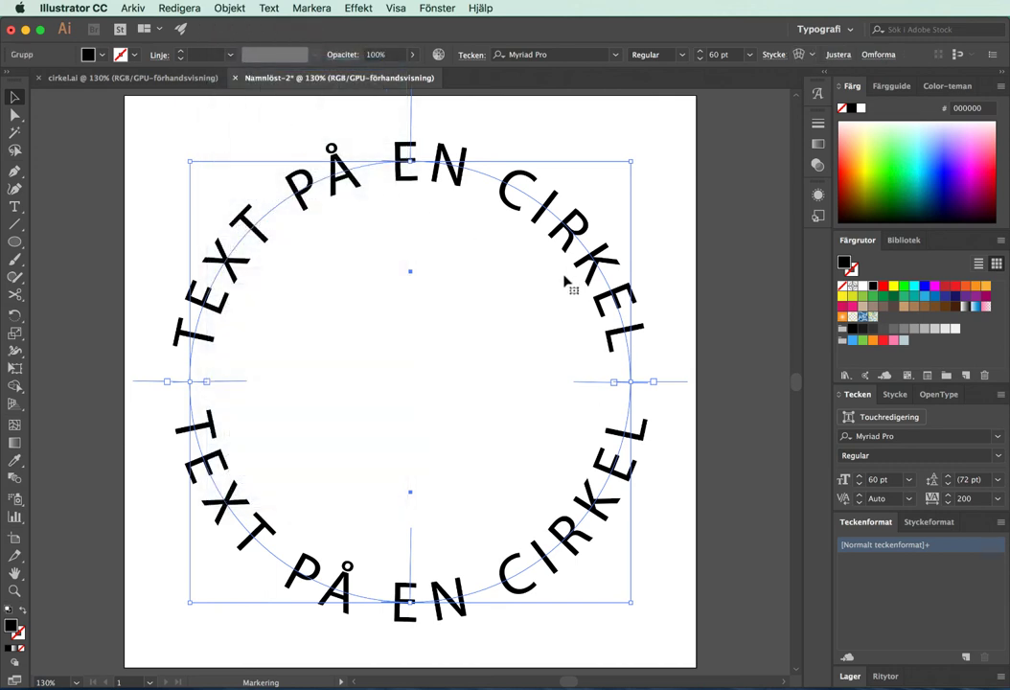
{"action": "left_click", "coordinate": [674, 297]}
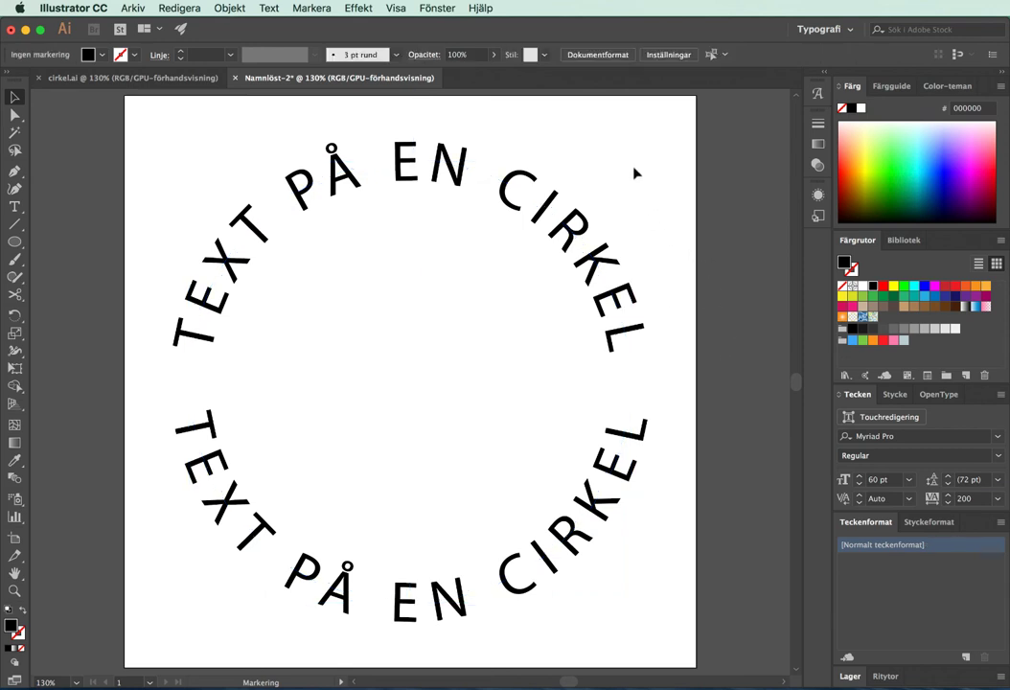
{"action": "left_click", "coordinate": [633, 335]}
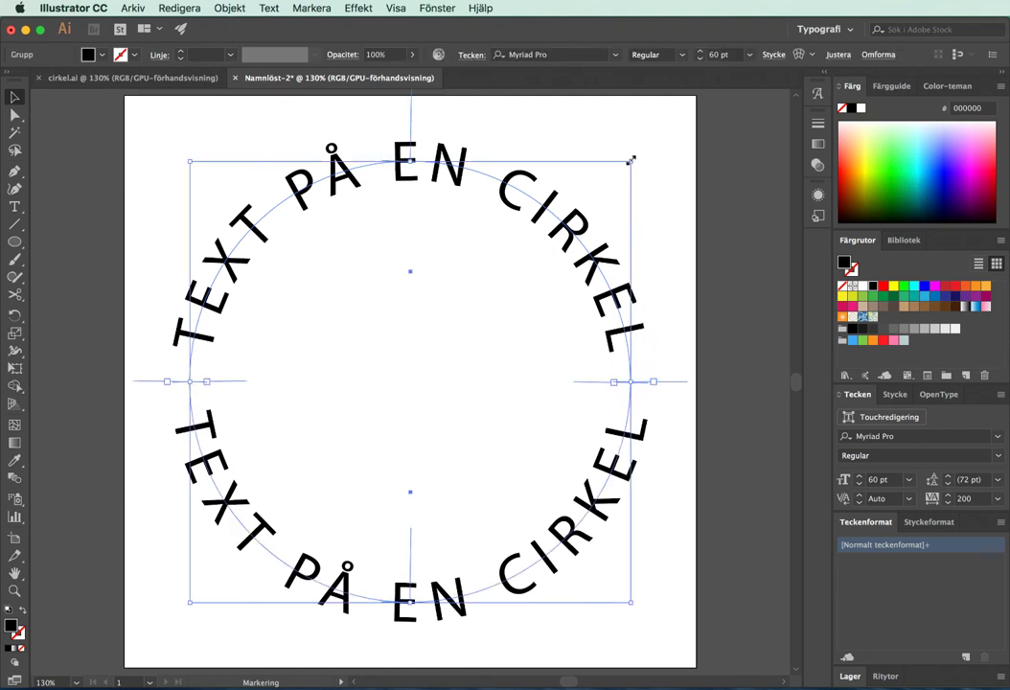
Scale the text ring to about two-thirds, tilt it slightly, and move it up-right.
{"action": "left_click_drag", "start_coordinate": [630, 160], "coordinate": [477, 313]}
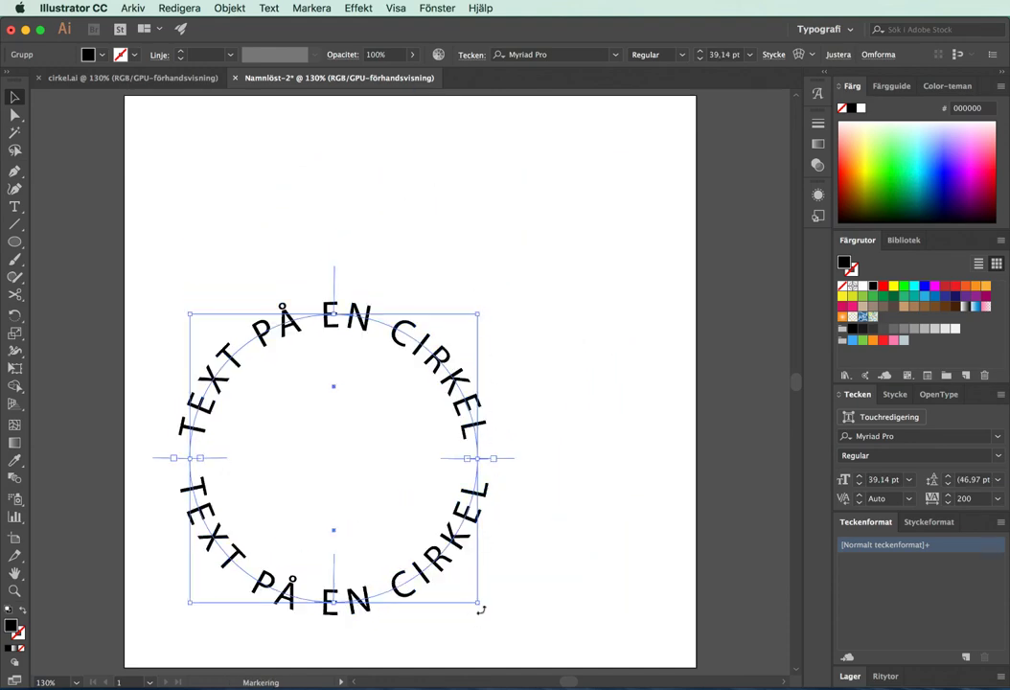
{"action": "left_click_drag", "start_coordinate": [480, 608], "coordinate": [502, 579]}
{"action": "left_click_drag", "start_coordinate": [458, 531], "coordinate": [525, 395]}
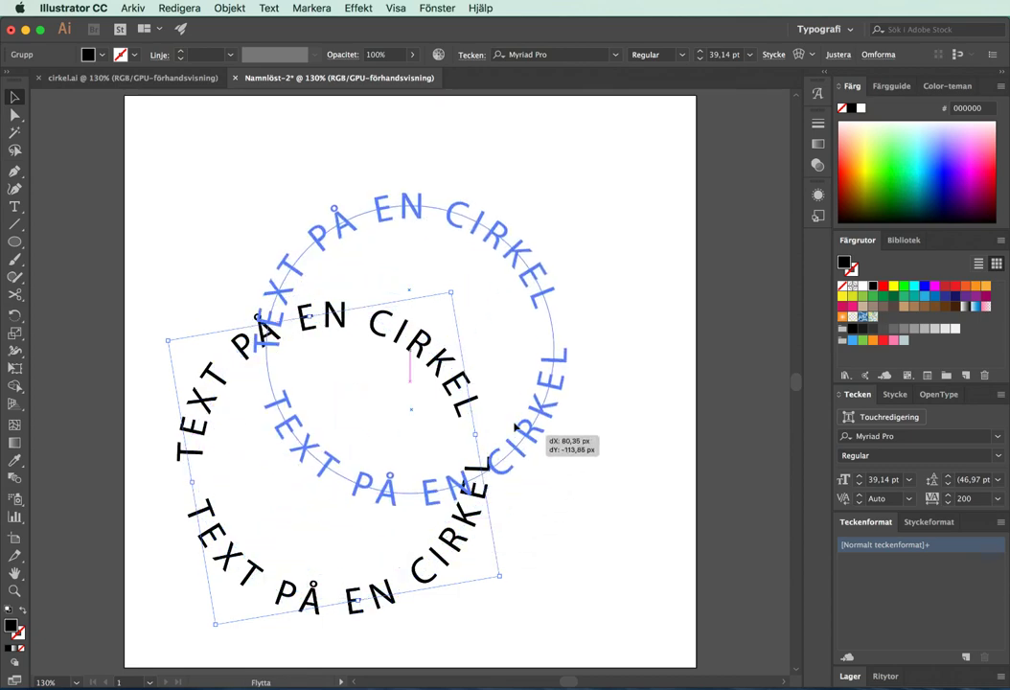
{"action": "left_click", "coordinate": [602, 480]}
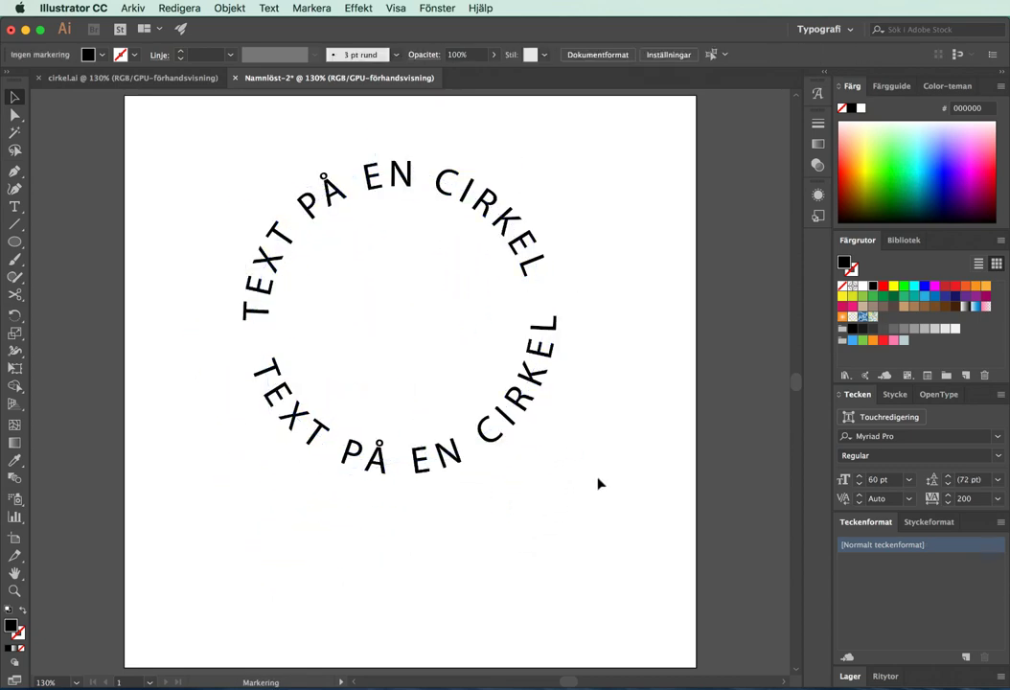